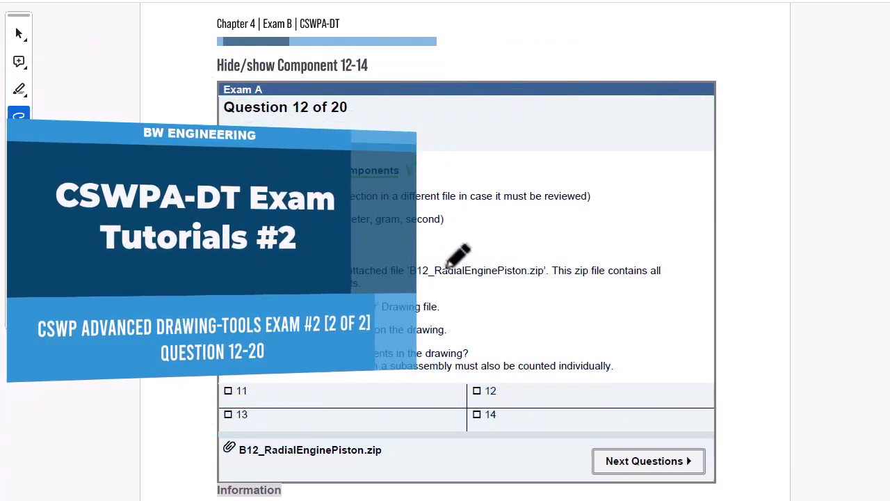
- Underline Question 12's zip file, drawing file, 'hidden' phrase and subassembly-note terms in green ink
left_click_drag(408, 276, 604, 275)
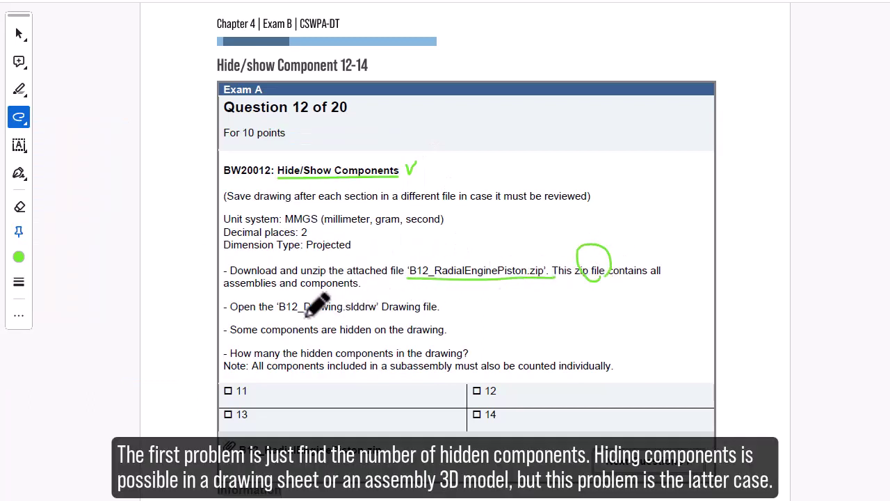
left_click_drag(286, 314, 376, 314)
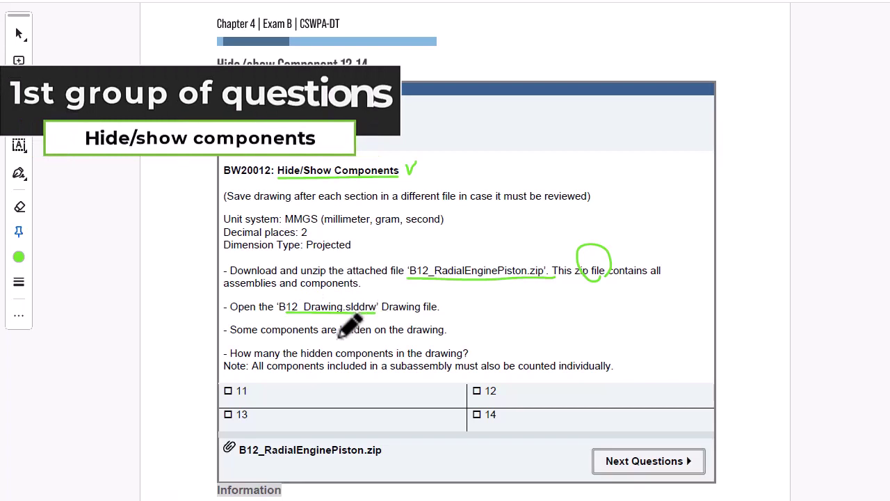
left_click_drag(340, 337, 444, 337)
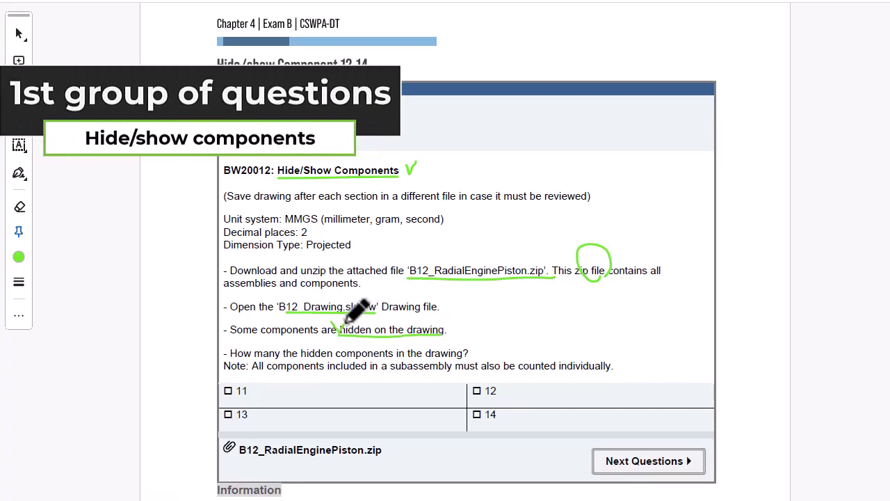
left_click_drag(385, 372, 456, 371)
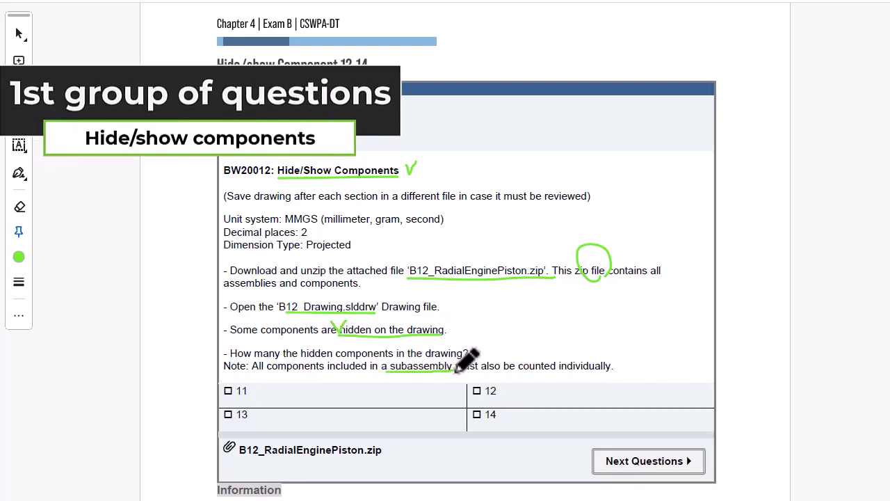
left_click_drag(259, 363, 321, 371)
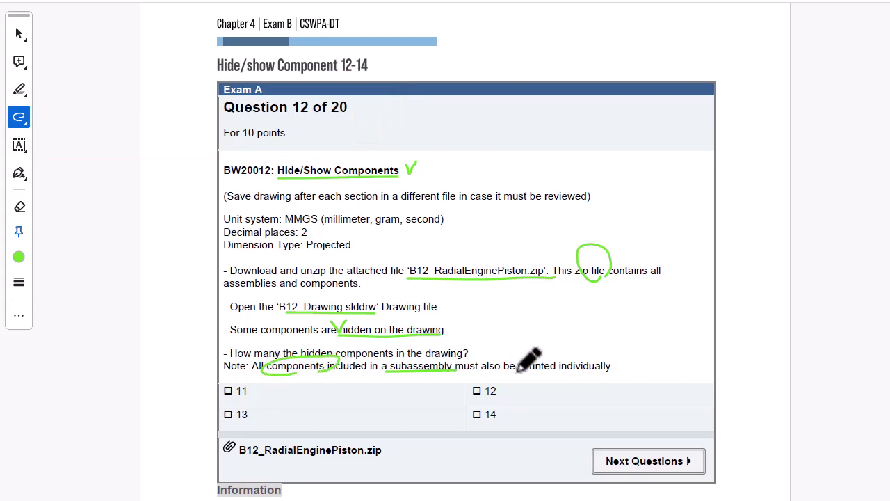
left_click_drag(518, 370, 610, 371)
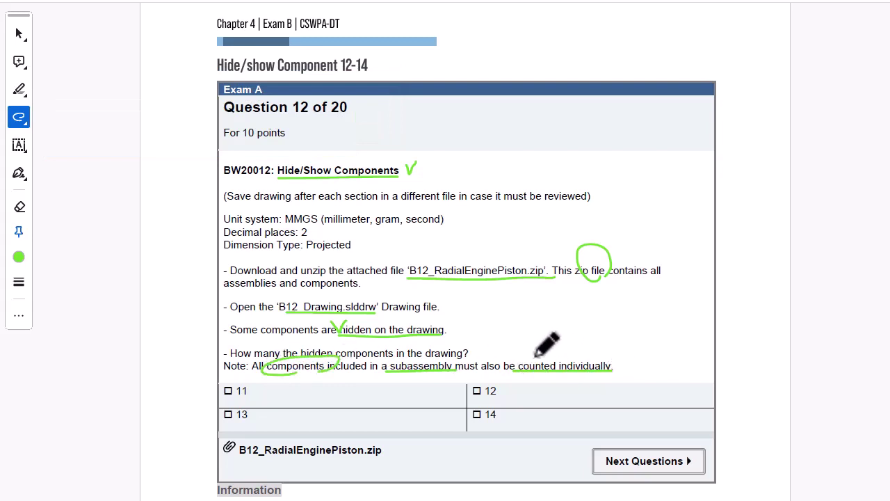
- Circle the piston assembly picture further down the page, then orbit the opened assembly
scroll(547, 344, "down", 2)
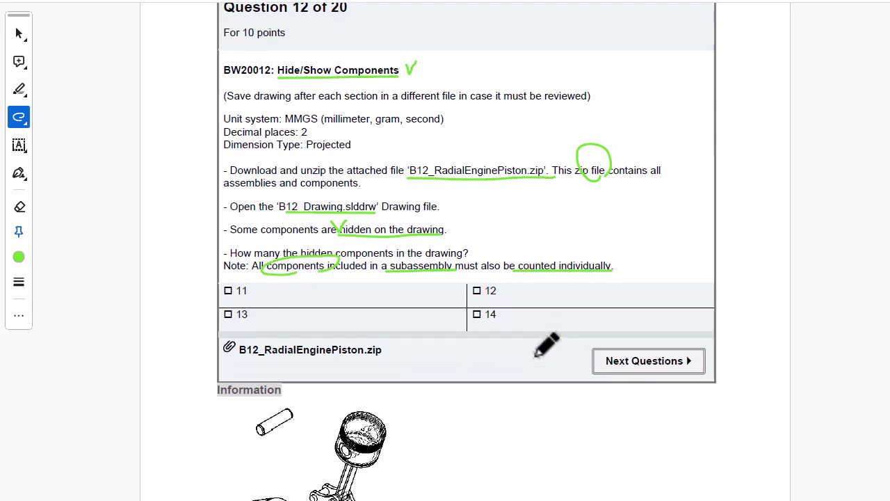
scroll(547, 344, "down", 3)
scroll(537, 352, "down", 1)
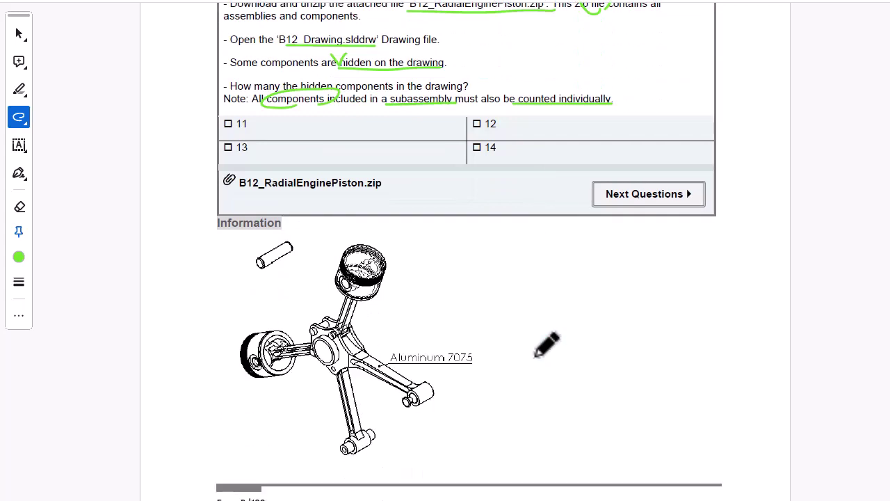
scroll(536, 352, "down", 1)
mouse_move(413, 401)
left_mouse_down()
mouse_move(348, 414)
mouse_move(207, 253)
mouse_move(468, 258)
mouse_move(397, 400)
left_mouse_up()
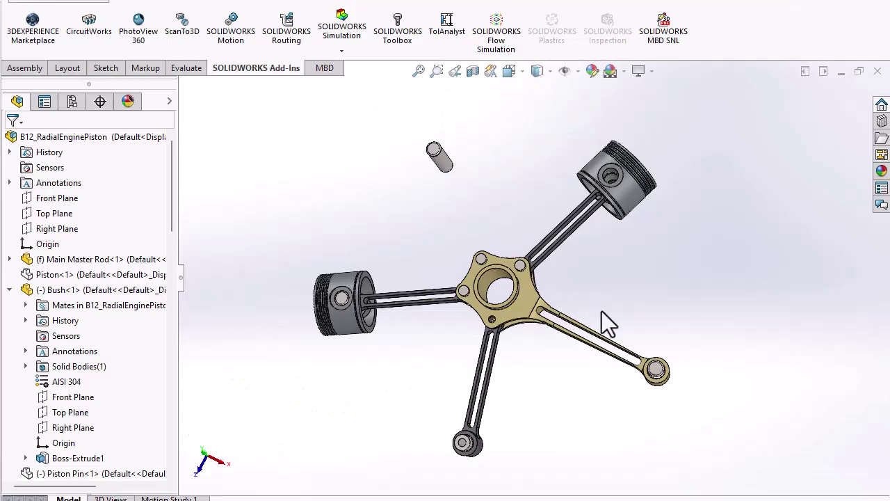
mouse_move(606, 318)
middle_mouse_down()
mouse_move(606, 302)
mouse_move(433, 206)
mouse_move(500, 309)
mouse_move(630, 318)
mouse_move(284, 338)
middle_mouse_up()
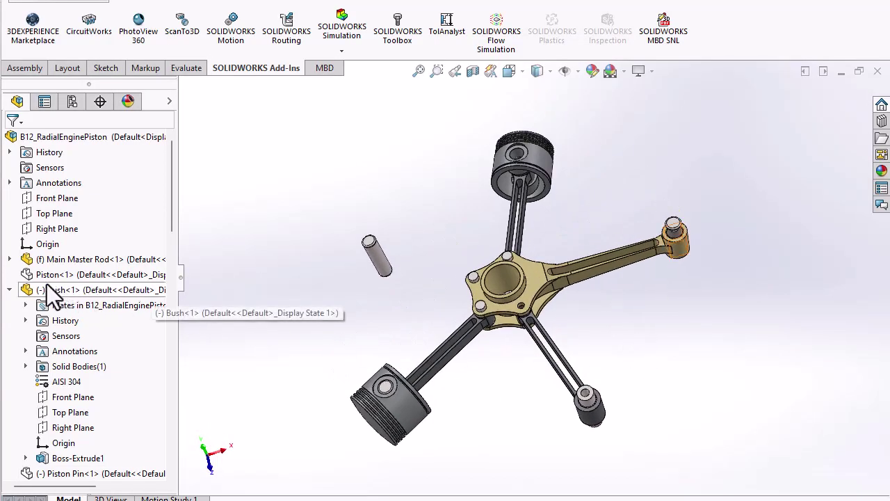
- Collapse Bush<1> and scroll through the piston assembly's Sub Assemblies looking for hidden parts
left_click(9, 290)
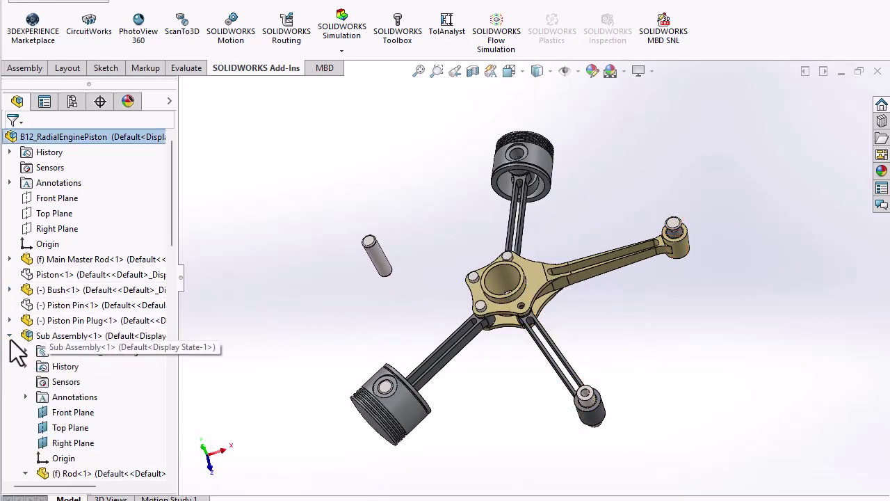
scroll(21, 348, "down", 4)
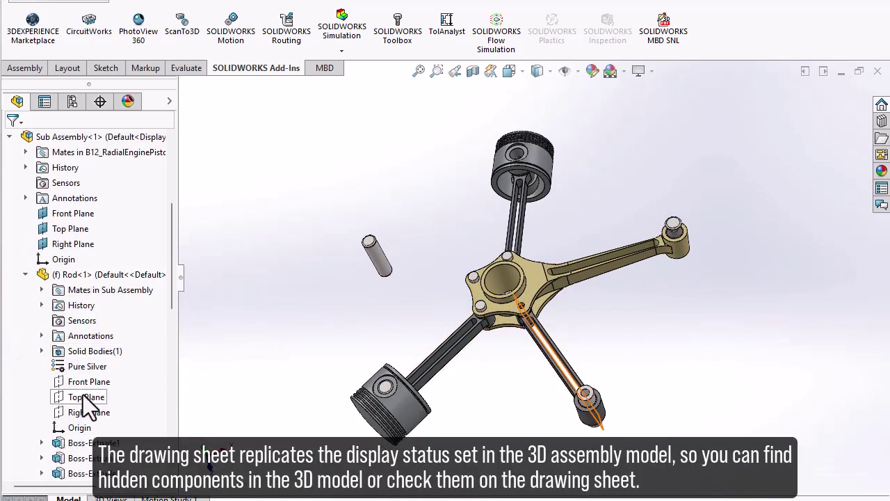
scroll(85, 399, "down", 6)
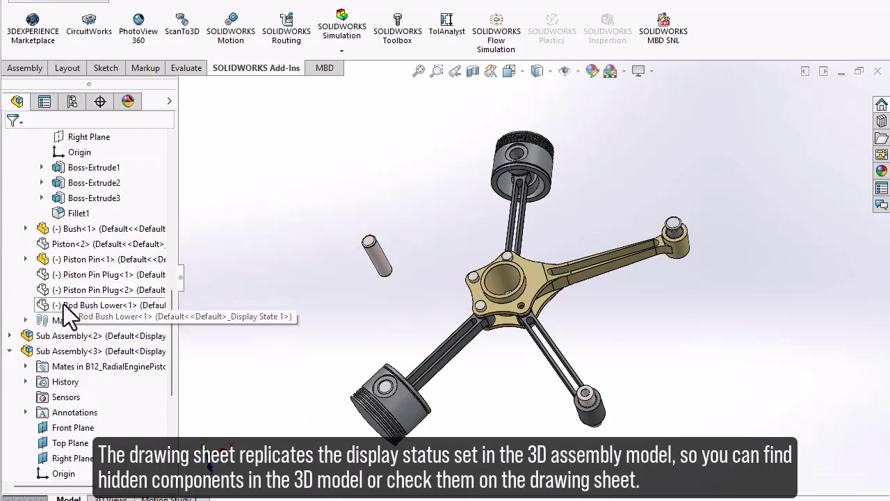
scroll(84, 379, "down", 5)
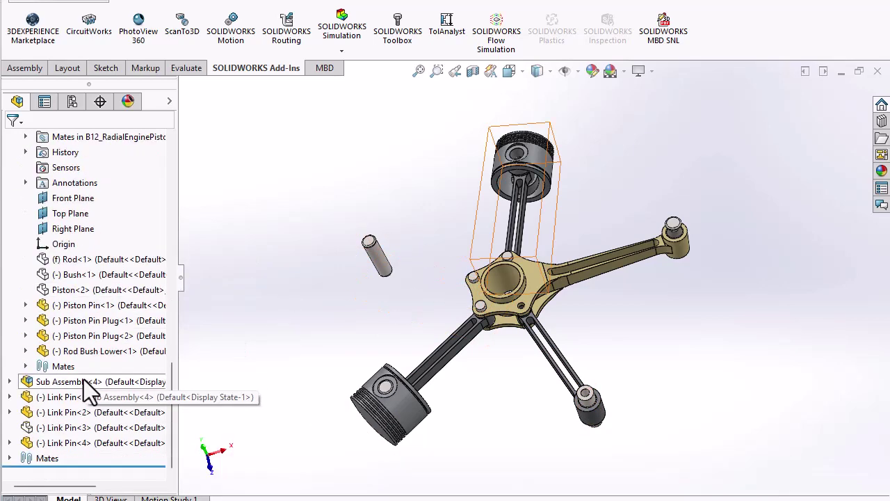
scroll(83, 381, "up", 5)
scroll(92, 362, "up", 1)
scroll(128, 421, "up", 2)
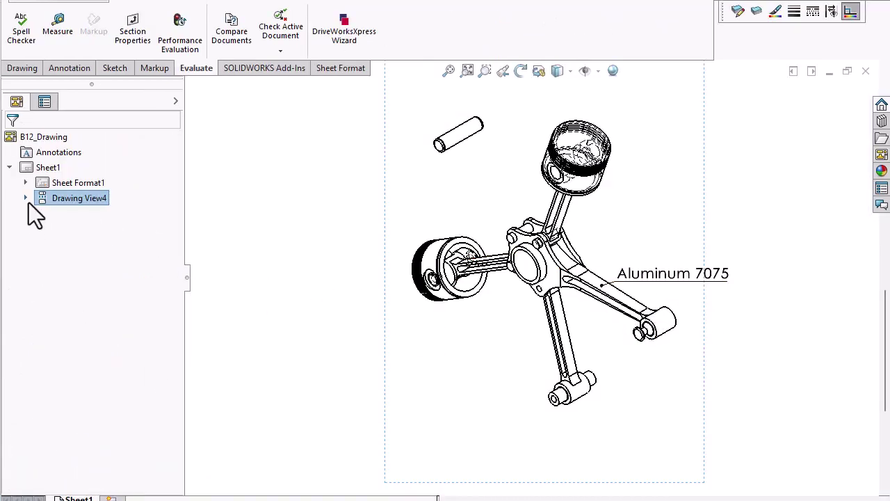
- Expand Drawing View4's assembly and select hidden Piston<1>, Piston Pin<1> and Link Pin<3>
left_click(26, 200)
left_click(41, 214)
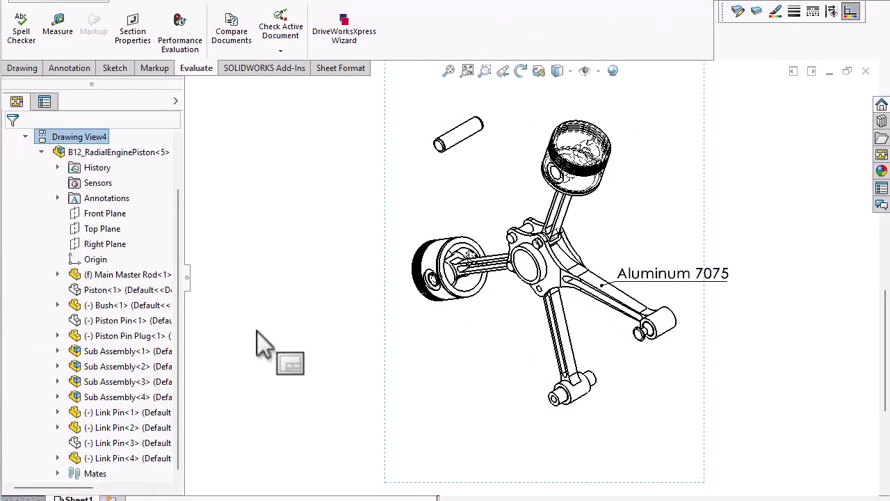
left_click(116, 290)
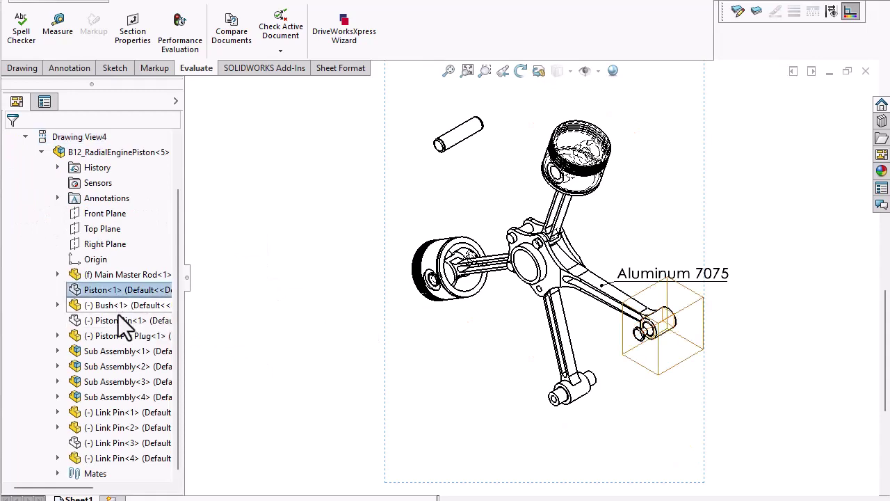
left_click(115, 321, "ctrl")
left_click(114, 443, "ctrl")
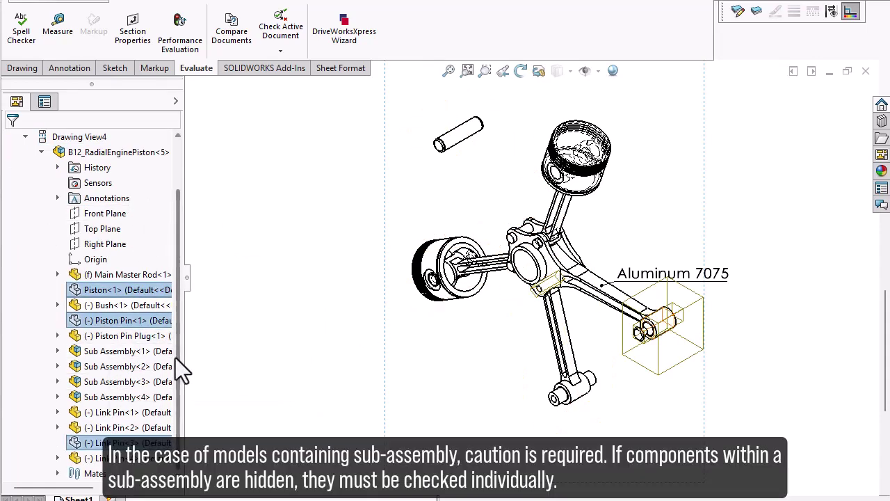
scroll(176, 362, "up", 3)
scroll(175, 359, "down", 3)
- Add Sub Assembly<1>'s hidden Piston<2>, two Piston Pin Plugs and Rod Bush Lower to the selection
left_click(58, 351)
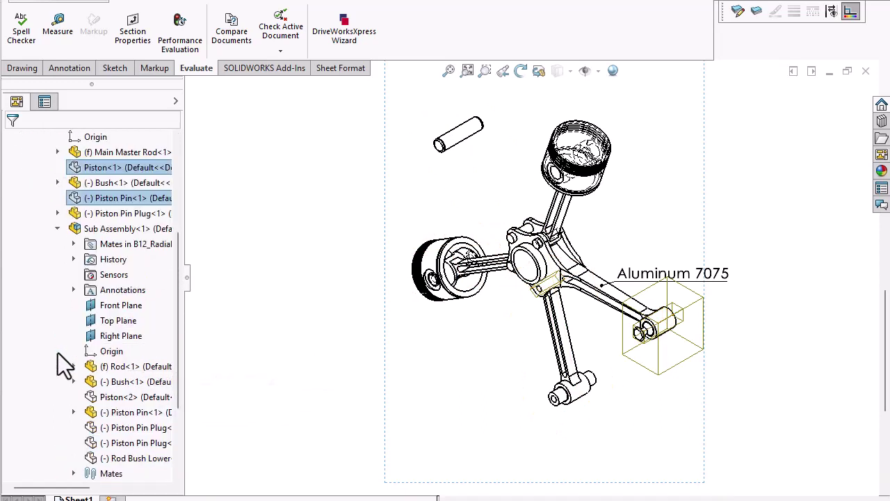
left_click(120, 397, "ctrl")
left_click(117, 427, "ctrl")
left_click(114, 443, "ctrl")
left_click(113, 457, "ctrl")
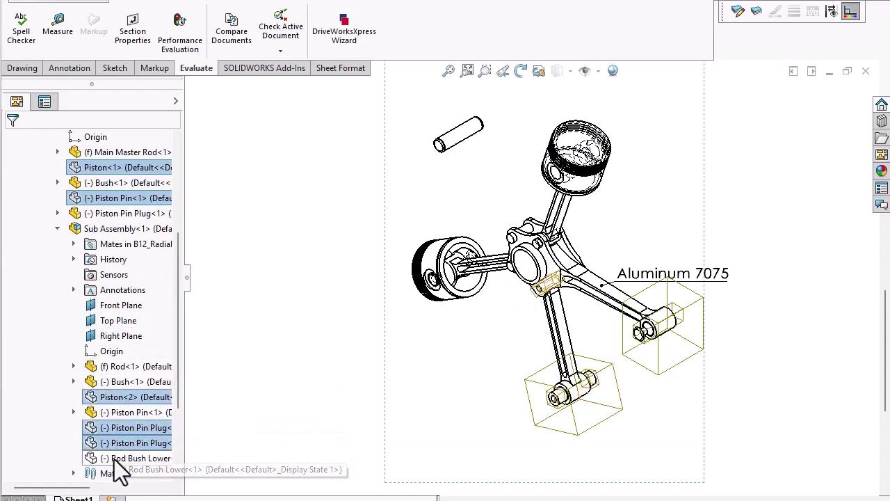
scroll(49, 379, "down", 1)
scroll(49, 366, "down", 2)
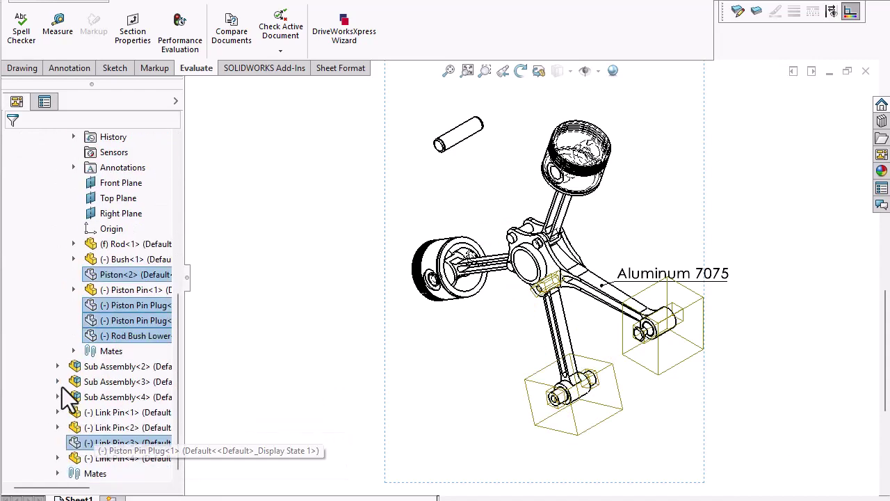
- Expand Sub Assemblies 2 and 3 and add Rod<1>, Bush<1> and Piston<2> to the selection
left_click(58, 383)
scroll(69, 386, "down", 1)
scroll(77, 392, "down", 2)
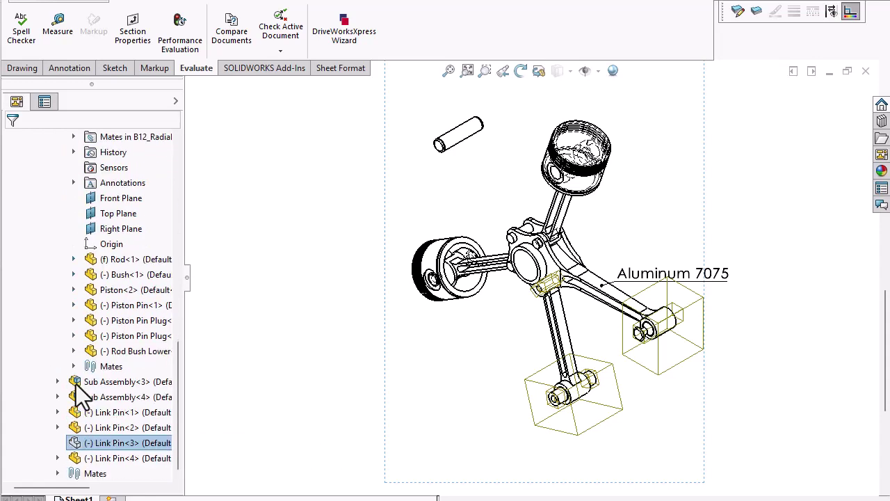
left_click(57, 381)
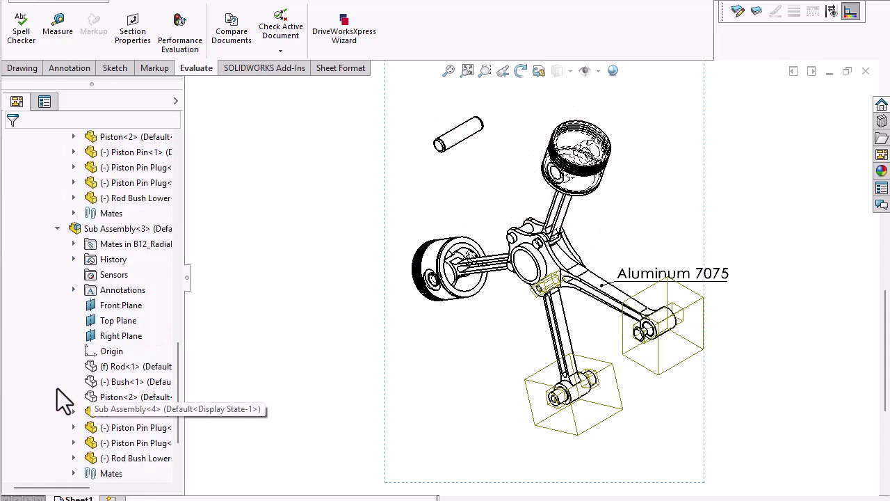
left_click(129, 335)
left_click(116, 351, "shift")
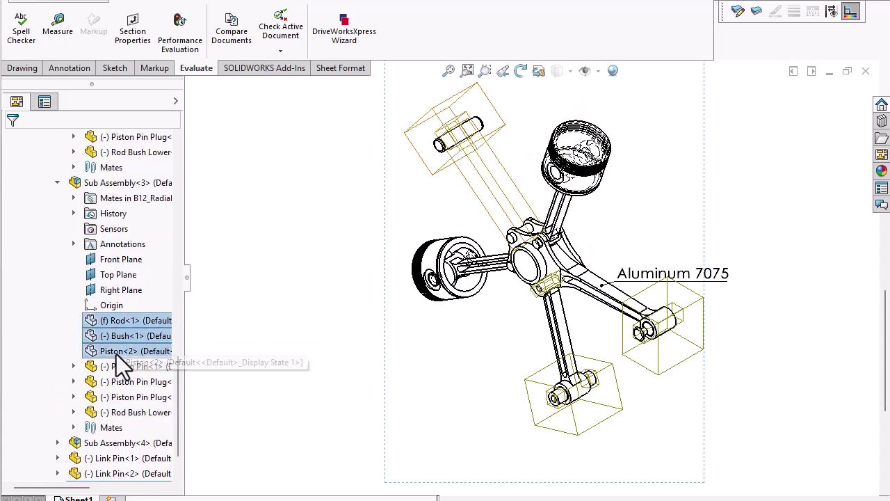
- Add Sub Assembly<4>'s hidden Piston Pin<1> and two Piston Pin Plugs to the selection
left_click(58, 442)
scroll(59, 362, "down", 2)
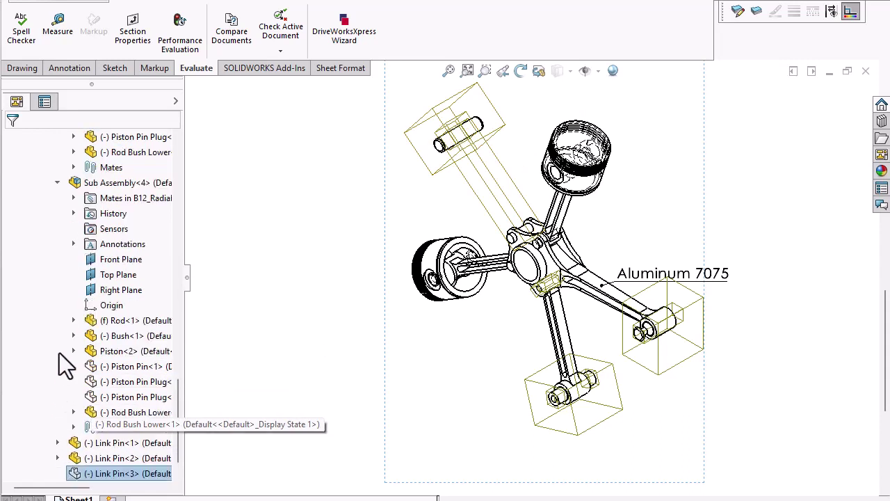
scroll(60, 362, "down", 1)
left_click(134, 336, "ctrl")
left_click(131, 350, "ctrl")
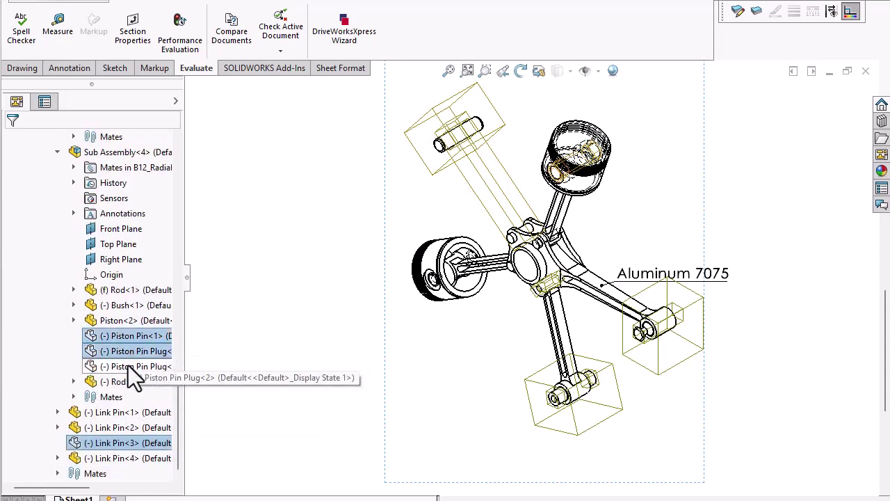
left_click(128, 367, "ctrl")
mouse_move(128, 368)
left_mouse_down()
mouse_move(237, 360)
mouse_move(384, 232)
left_mouse_up()
mouse_move(177, 426)
left_mouse_down()
mouse_move(183, 184)
mouse_move(167, 434)
left_mouse_up()
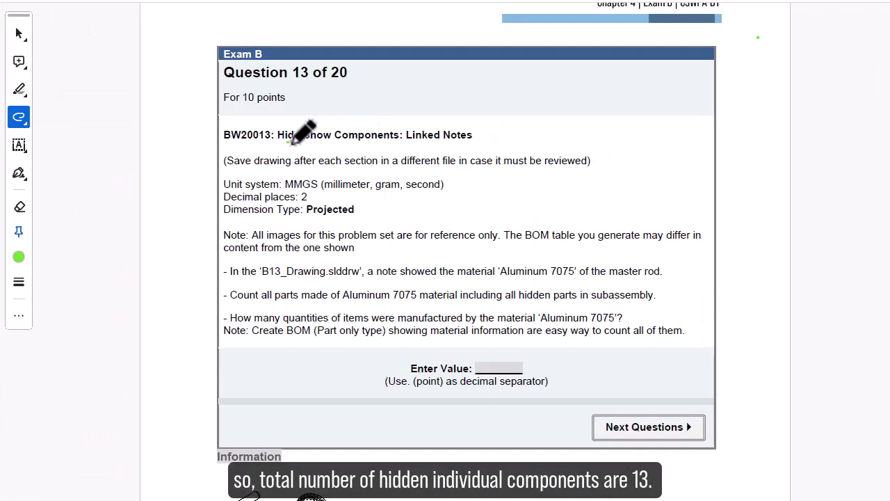
- Mark Question 13's unit settings, drawing file, Aluminum 7075 mentions and part-only BOM note
left_click_drag(291, 143, 475, 144)
scroll(515, 231, "down", 1)
mouse_move(346, 180)
left_mouse_down()
mouse_move(298, 123)
mouse_move(347, 183)
left_mouse_up()
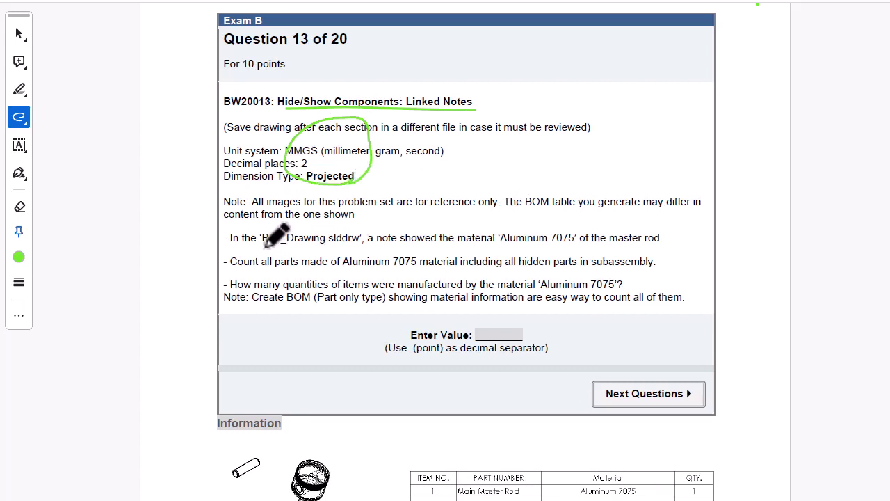
left_click_drag(265, 245, 582, 243)
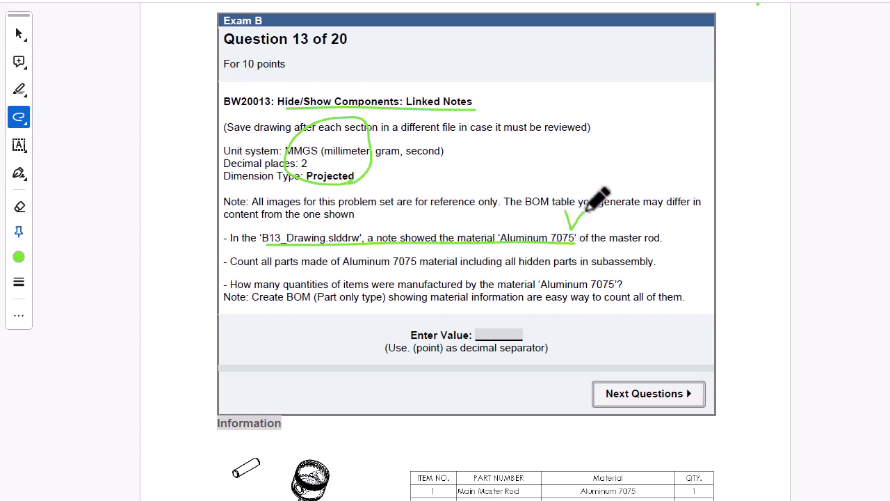
left_click_drag(342, 265, 425, 263)
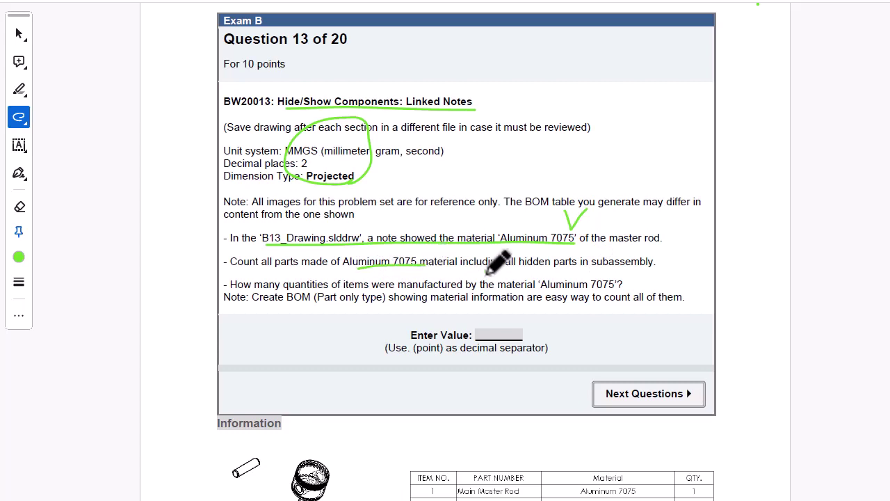
mouse_move(594, 292)
left_mouse_down()
mouse_move(539, 292)
mouse_move(567, 289)
left_mouse_up()
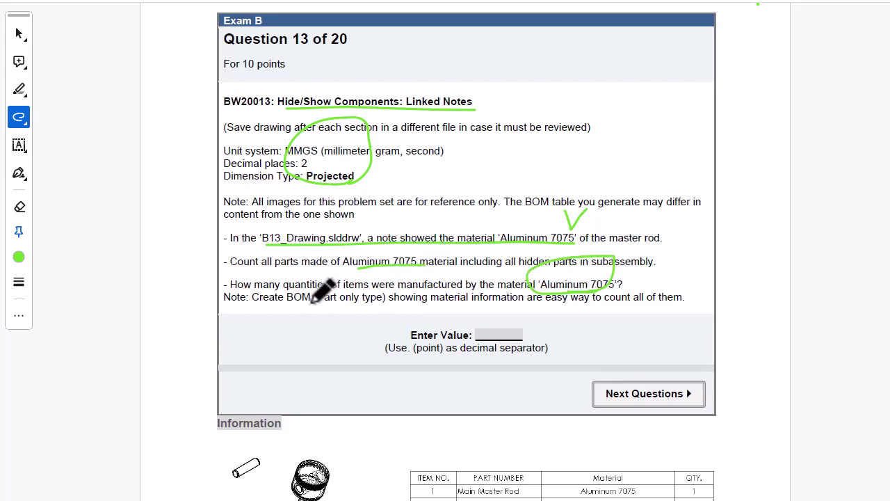
left_click_drag(255, 302, 377, 300)
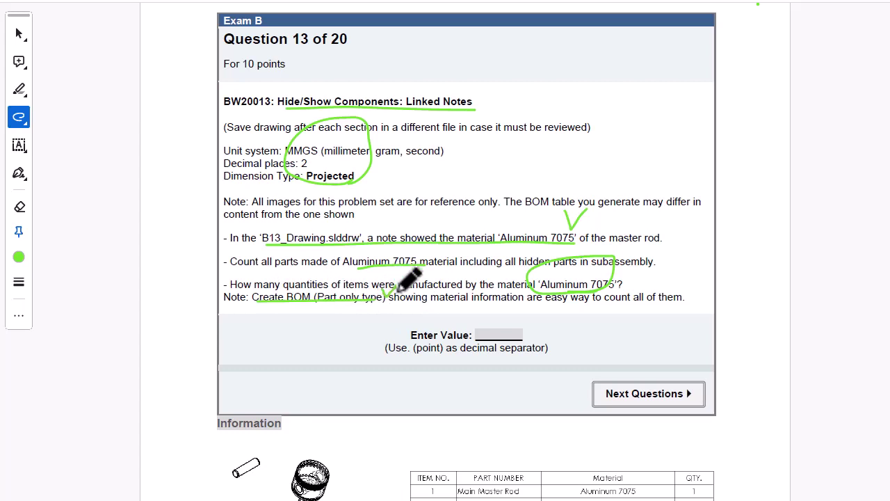
- Circle the Aluminum 7075 label on the assembly image lower on the page
scroll(400, 291, "down", 1)
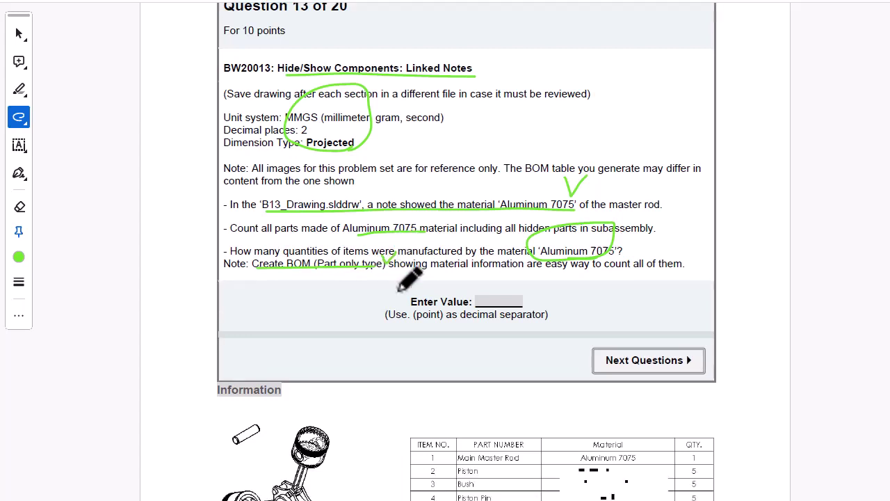
scroll(400, 291, "down", 1)
scroll(400, 291, "down", 1)
scroll(400, 290, "down", 1)
scroll(400, 289, "down", 1)
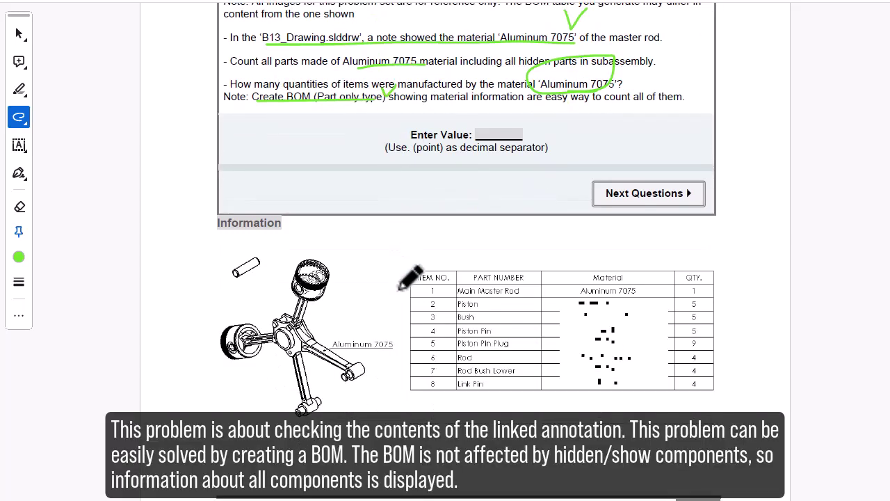
mouse_move(393, 340)
left_mouse_down()
mouse_move(328, 354)
mouse_move(392, 348)
left_mouse_up()
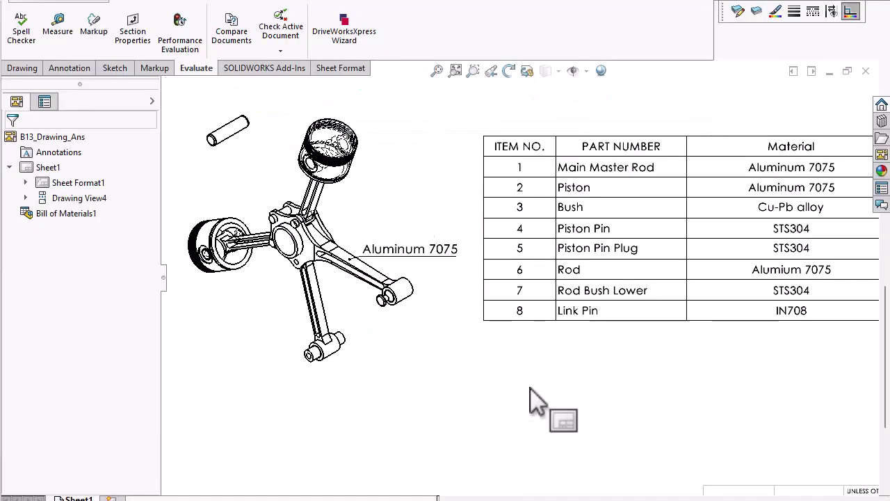
- Confirm the BOM's Material column uses the Material custom property
middle_click_drag(652, 341, 529, 315, "ctrl")
left_click(625, 172)
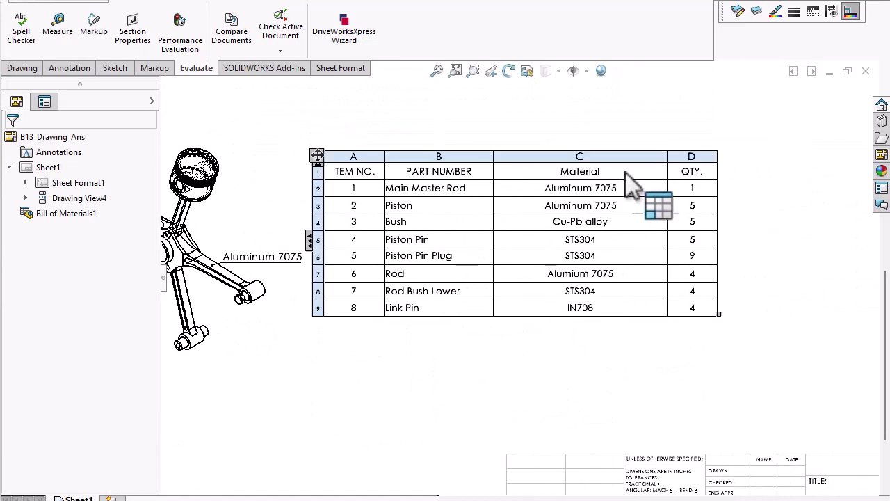
left_click(627, 170)
left_click(626, 156)
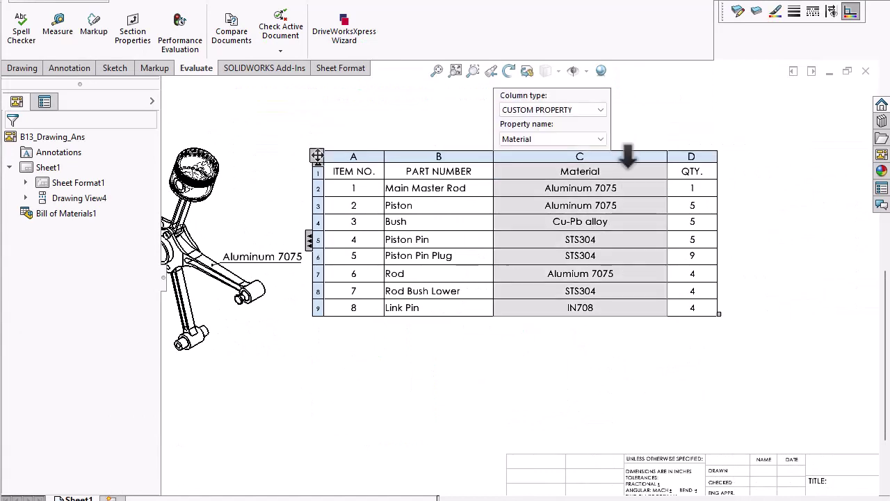
left_click(600, 139)
left_click(515, 152)
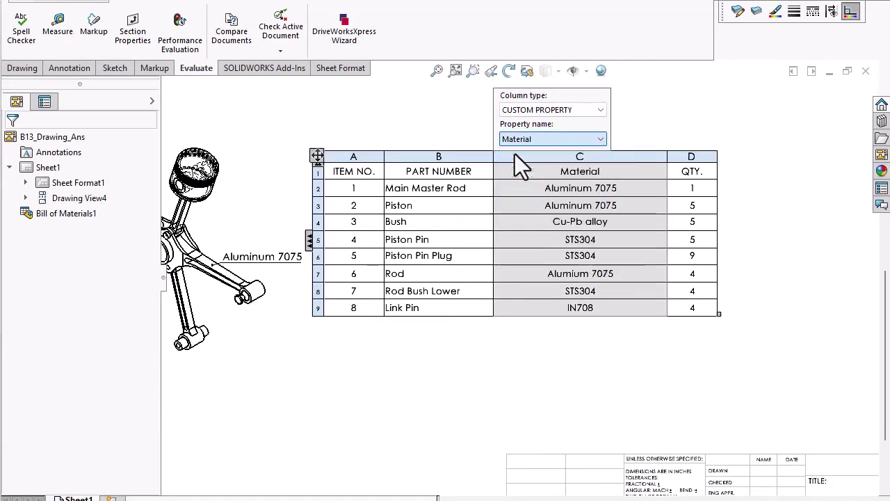
left_click(654, 111)
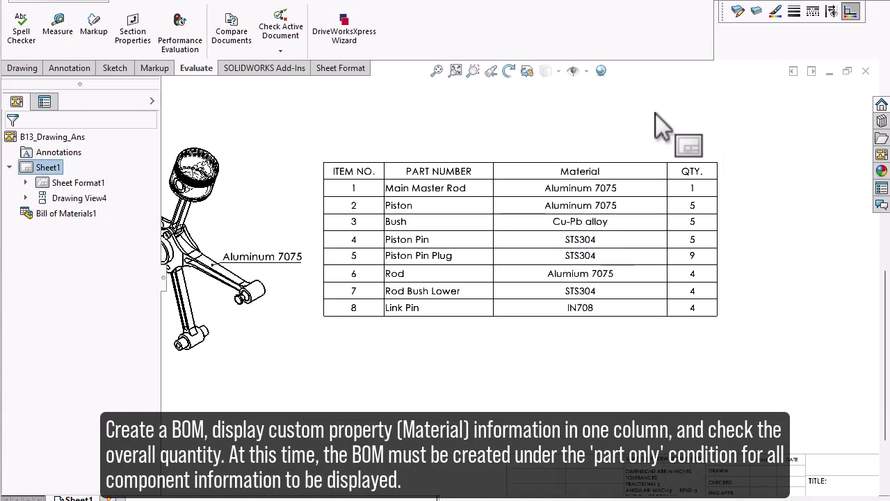
- Select the three Aluminum 7075 cells for the master rod, Piston and Rod rows
left_click(597, 191)
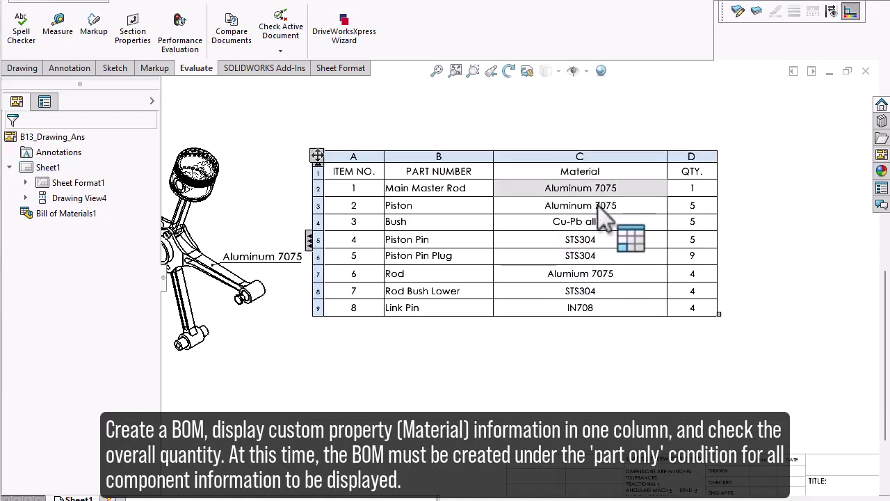
left_click(600, 208, "ctrl")
left_click(625, 272, "ctrl")
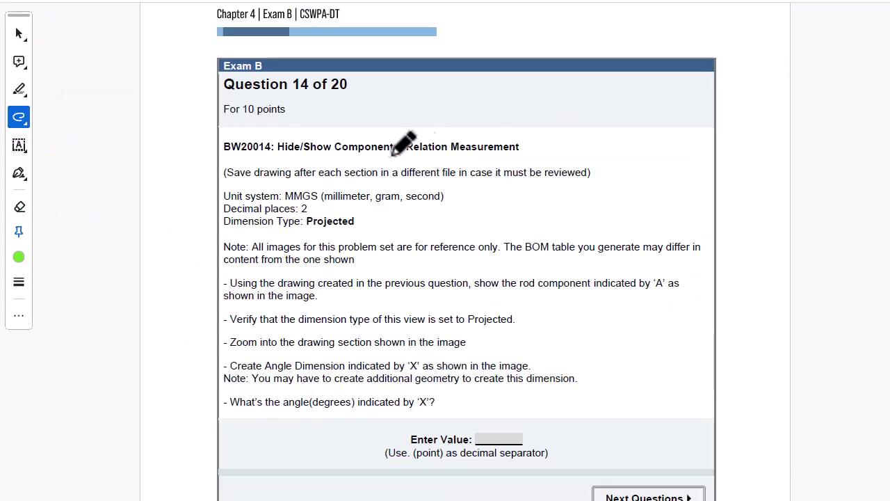
- Mark 'Relation Measurement', the Projected type, the show-rod-'A' instruction and angle 'X' in green ink
left_click_drag(393, 152, 539, 151)
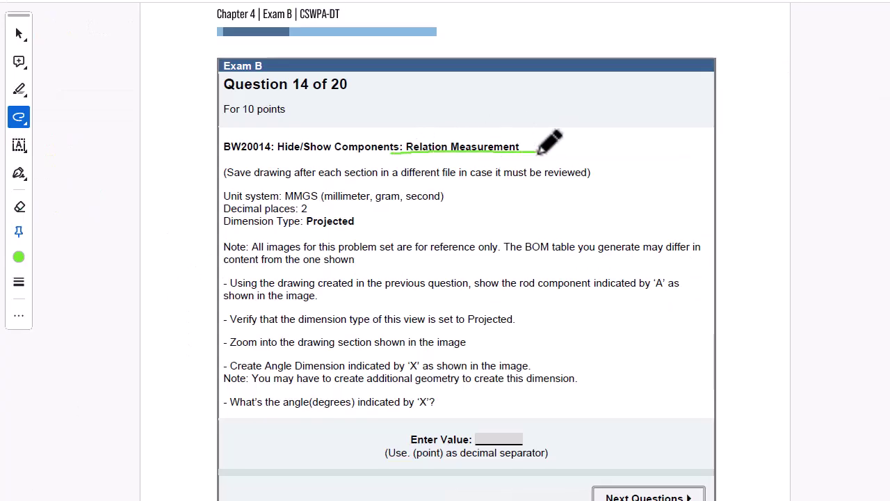
left_click_drag(311, 230, 354, 238)
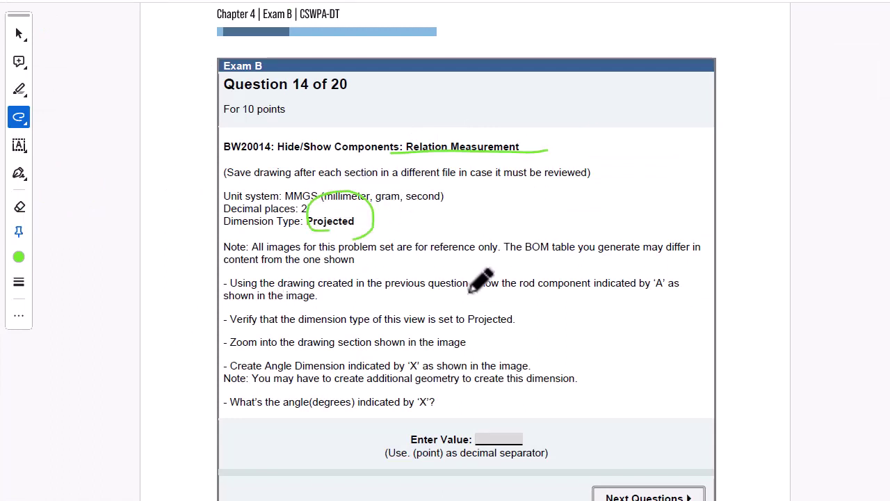
mouse_move(486, 290)
left_mouse_down()
mouse_move(628, 292)
mouse_move(676, 271)
left_mouse_up()
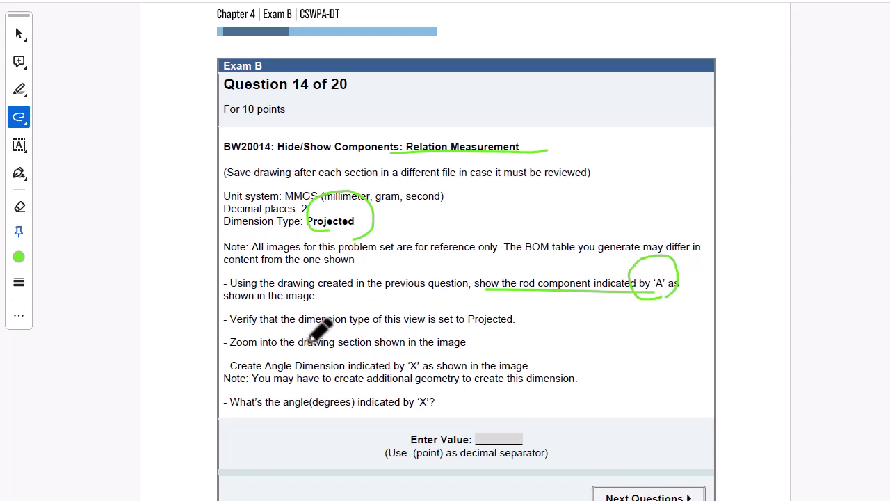
left_click_drag(243, 330, 510, 332)
left_click_drag(429, 410, 442, 379)
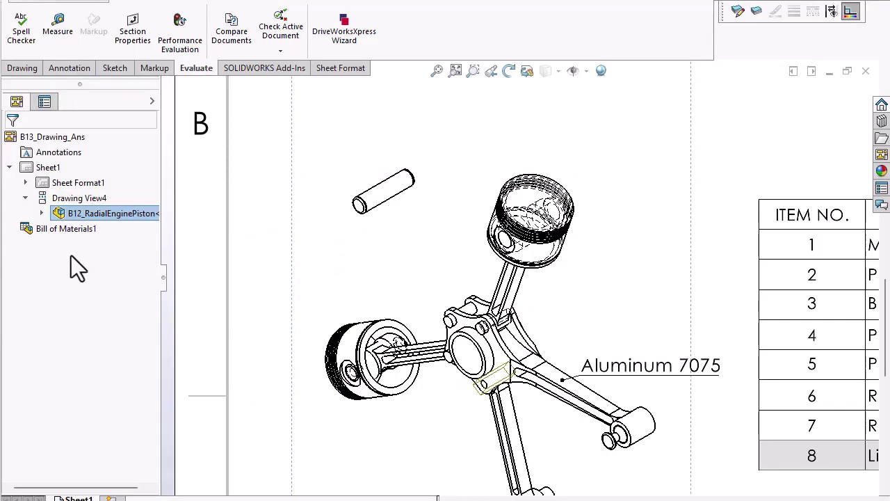
- Expand Sub Assembly<3> in the drawing view's tree and show its hidden Rod<1>
left_click(42, 214)
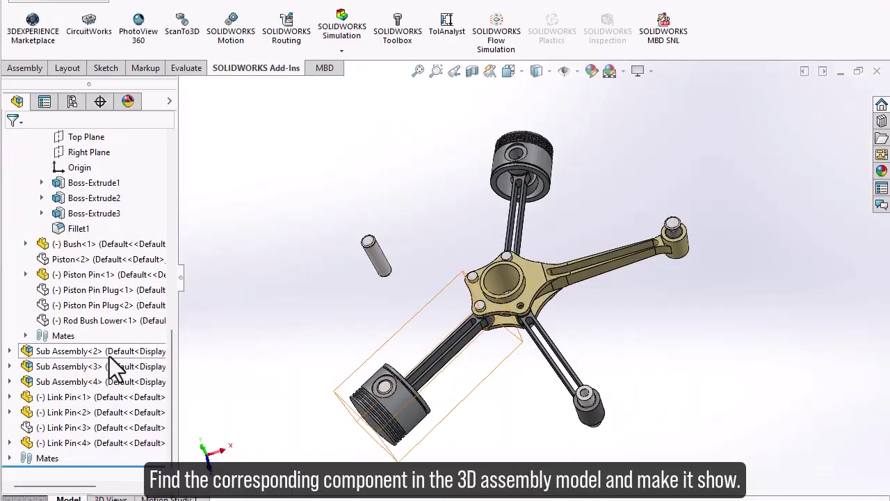
left_click(78, 368)
left_click(9, 367)
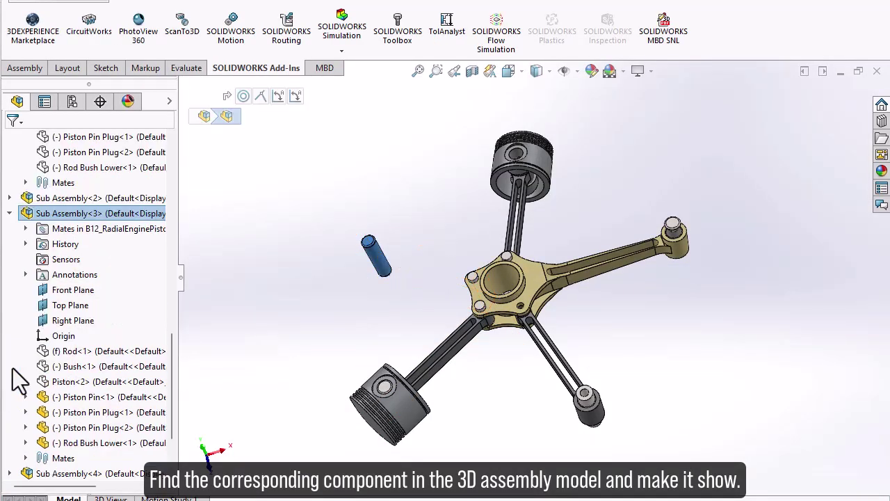
left_click(100, 353)
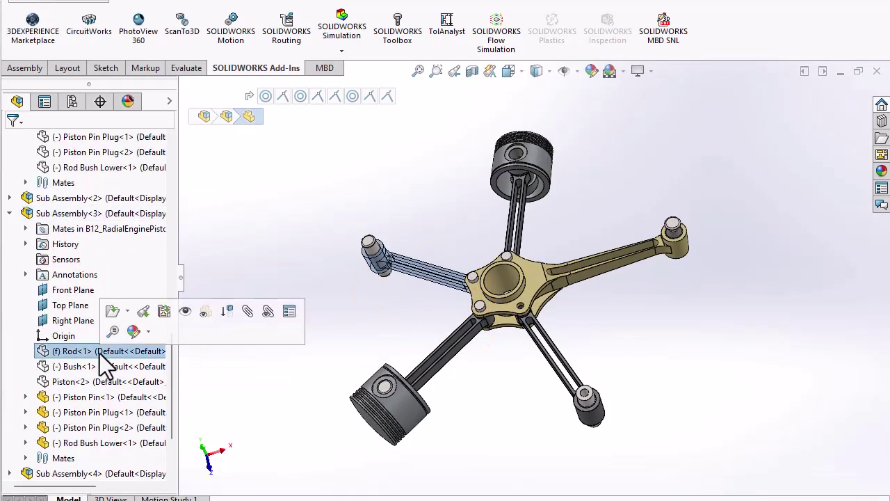
left_click(185, 311)
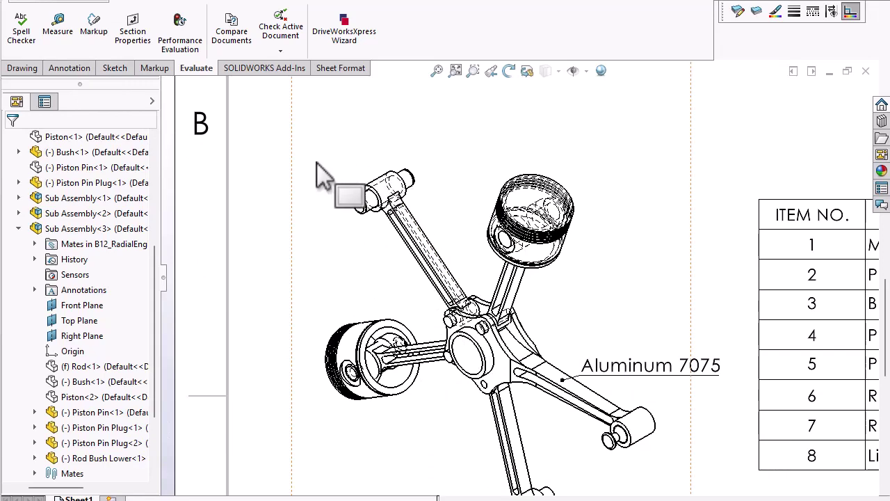
- Confirm the drawing view's dimension type is set to Projected
left_click(312, 163)
scroll(51, 389, "down", 5)
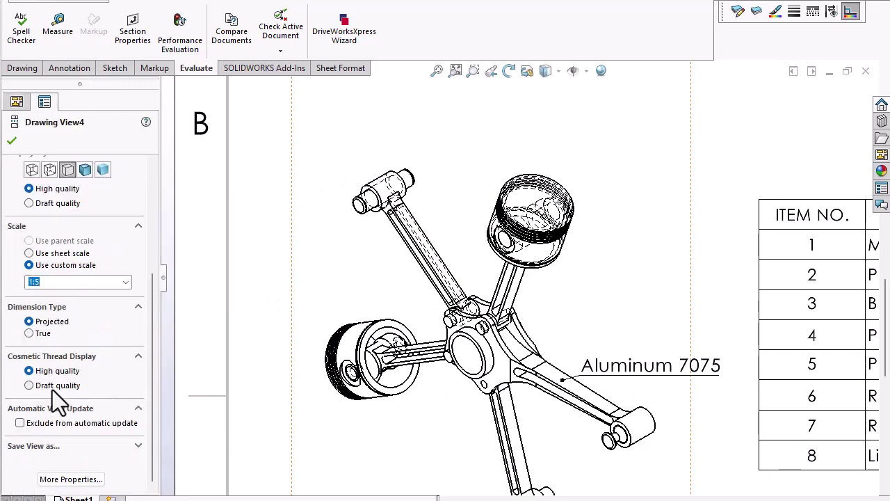
left_click(11, 141)
- Add a 63.66° Smart Dimension angle between the horizontal edge and the rod edge
left_click(73, 67)
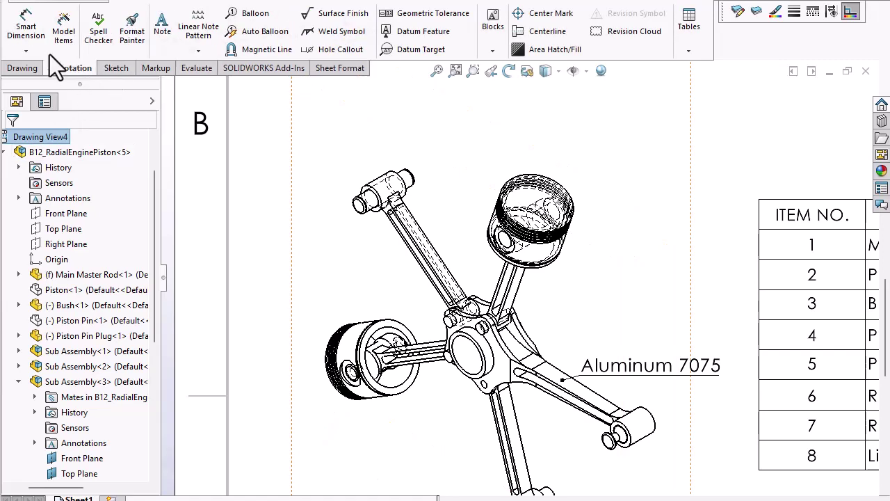
left_click(26, 29)
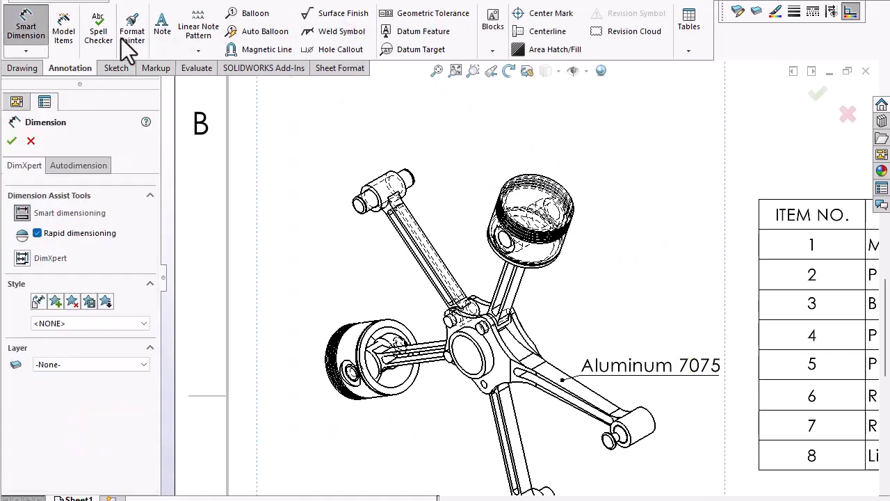
left_click(420, 343)
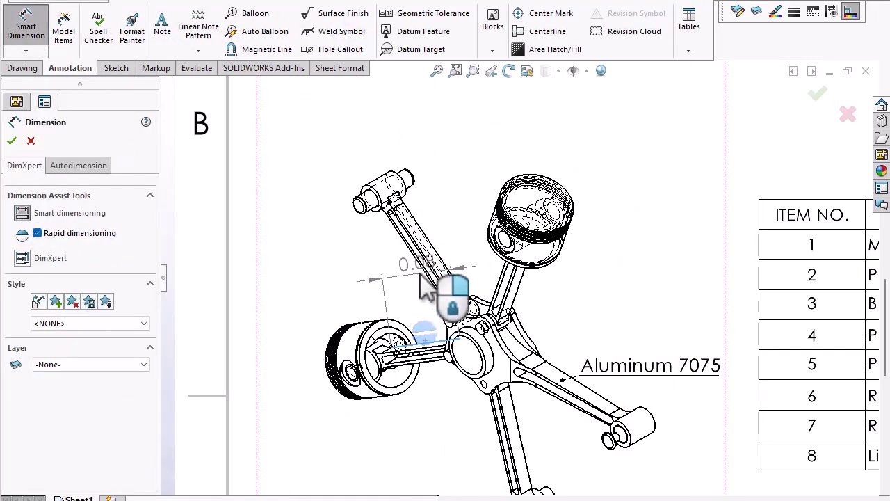
left_click(434, 292)
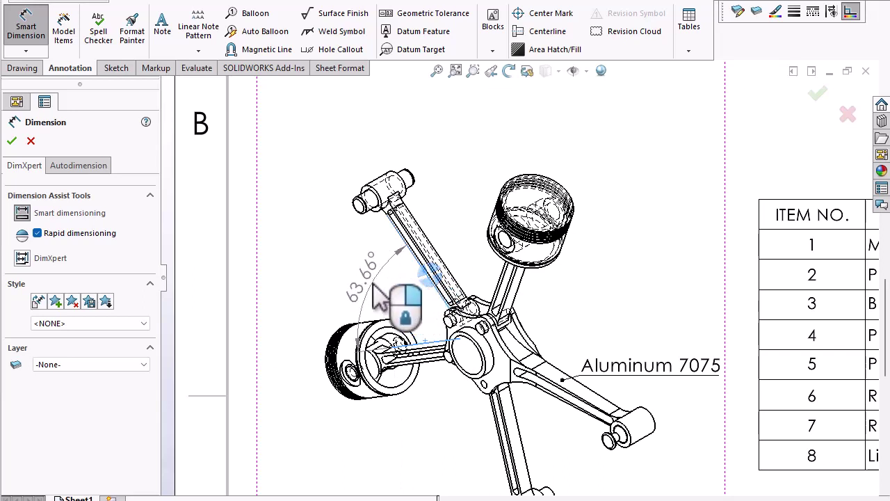
left_click(375, 296)
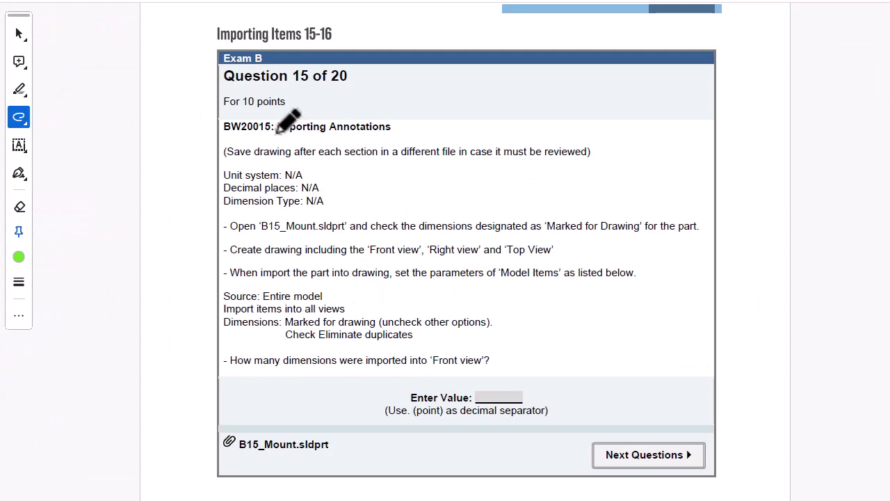
- Underline 'Importing Annotations', B15_Mount.sldprt and the three view names, and circle the Model Items settings
left_click_drag(299, 132, 420, 129)
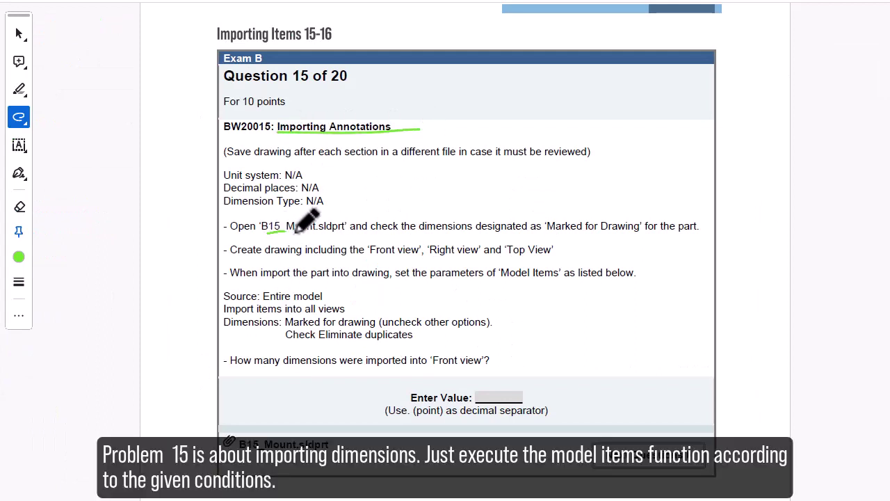
left_click_drag(295, 232, 345, 229)
left_click_drag(366, 255, 551, 256)
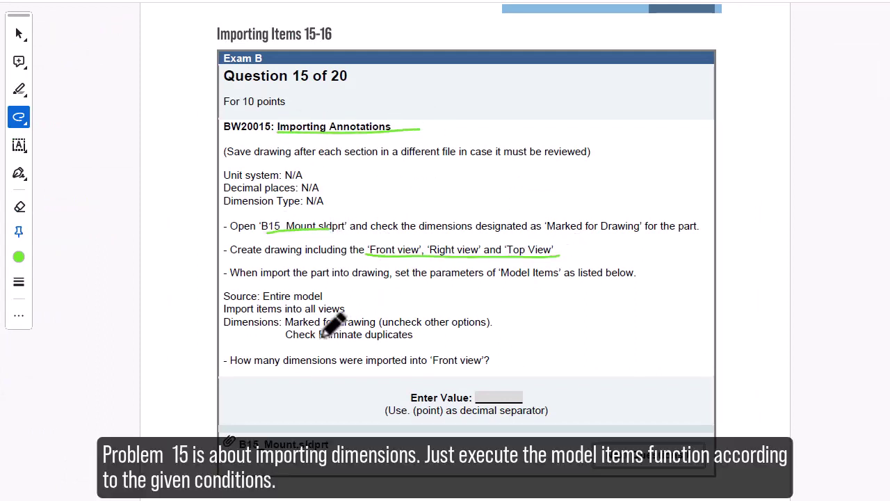
left_click_drag(333, 338, 351, 327)
left_click_drag(439, 368, 506, 368)
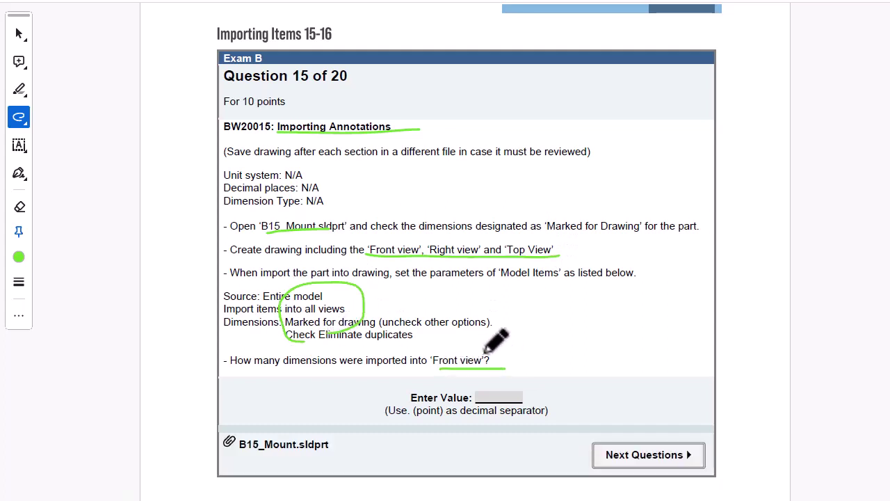
- Scroll down to Question 15's Top, Front and Right view reference drawings
scroll(493, 341, "down", 3)
scroll(494, 341, "down", 2)
scroll(487, 345, "down", 3)
scroll(495, 339, "down", 4)
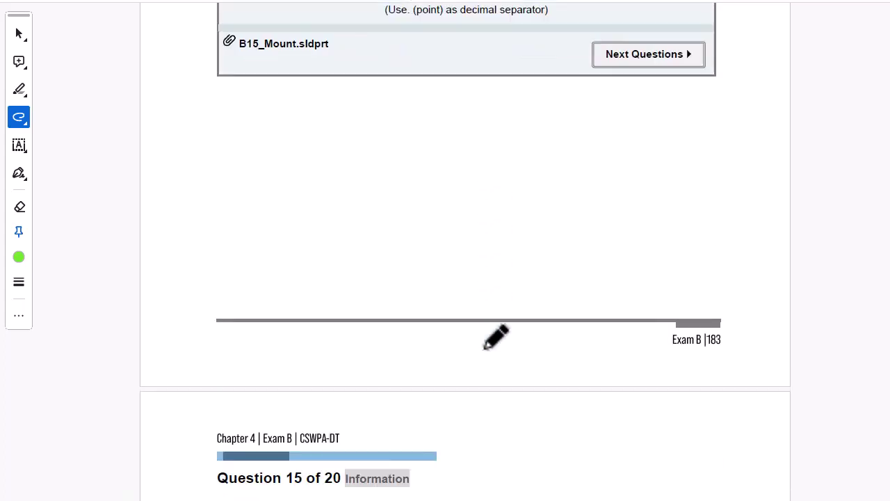
scroll(495, 338, "down", 4)
scroll(495, 339, "down", 4)
scroll(495, 339, "down", 3)
scroll(486, 346, "down", 1)
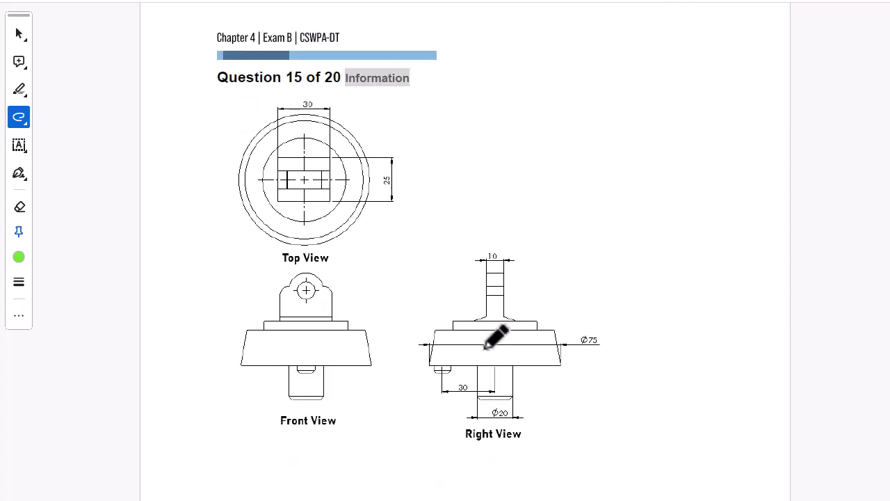
scroll(485, 345, "down", 1)
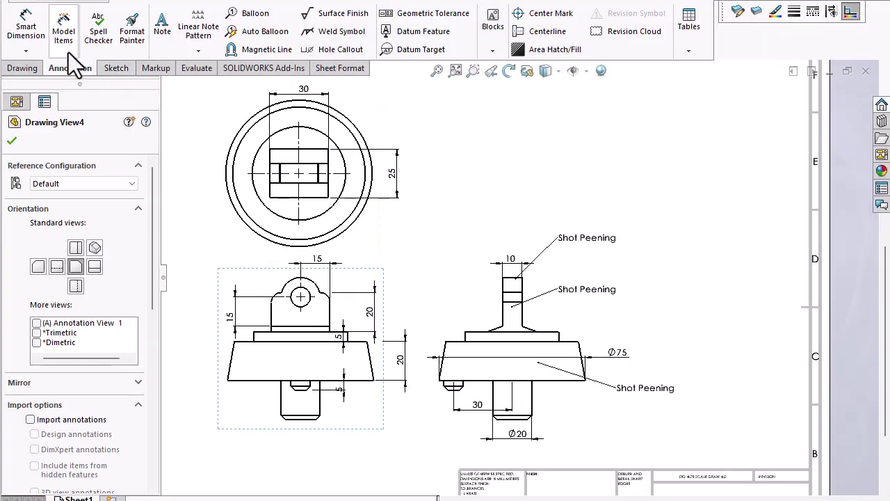
- Import Model Items from the Entire model into all views, then dismiss the 'No dimensions are inserted' warning
left_click(63, 31)
left_click(97, 292)
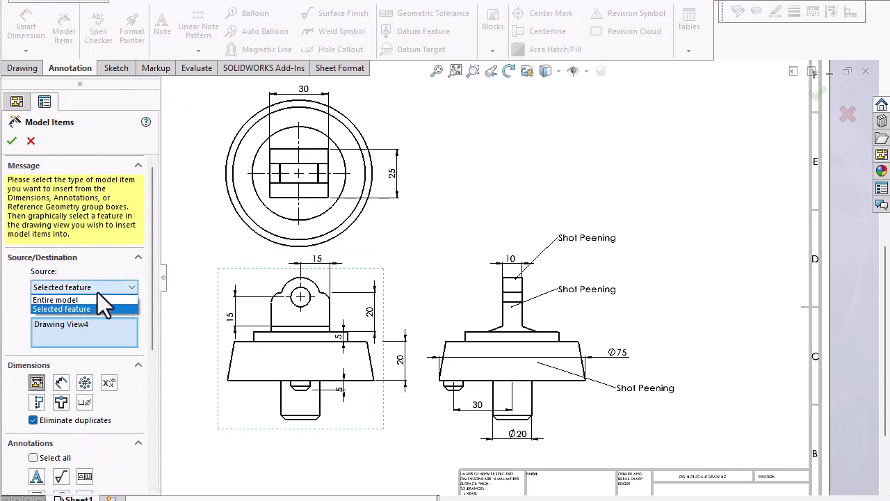
left_click(85, 299)
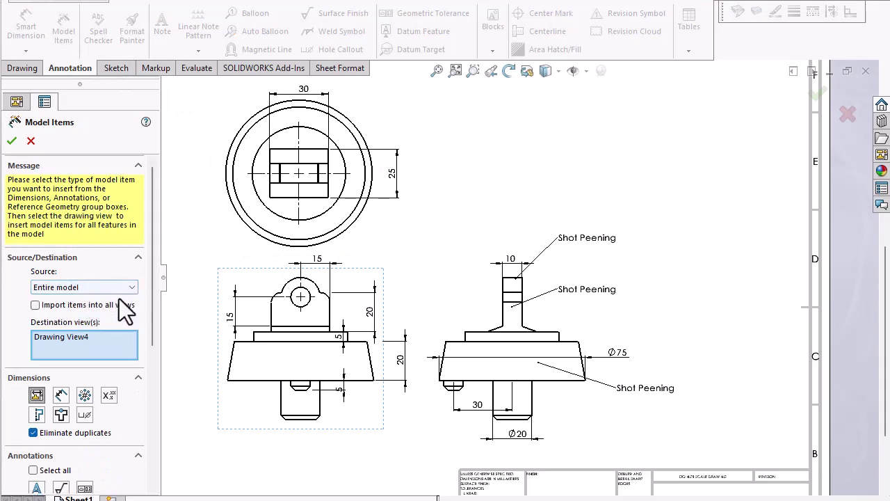
left_click(35, 306)
left_click(11, 140)
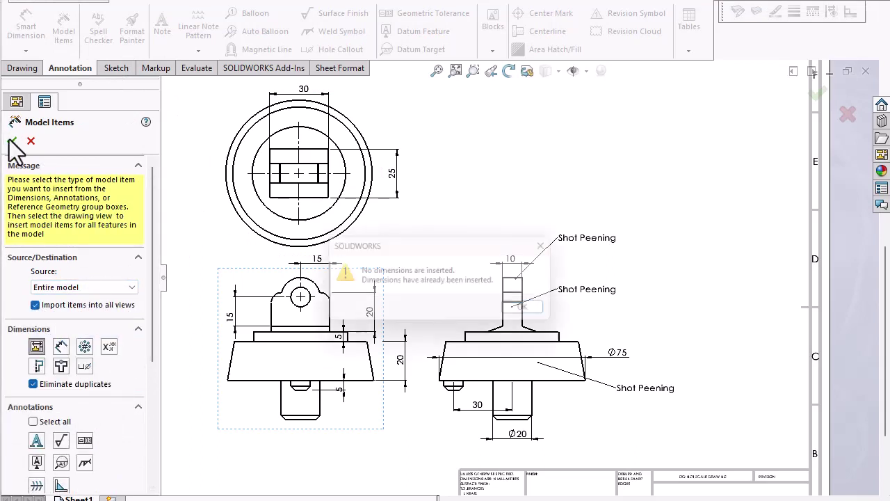
left_click(534, 312)
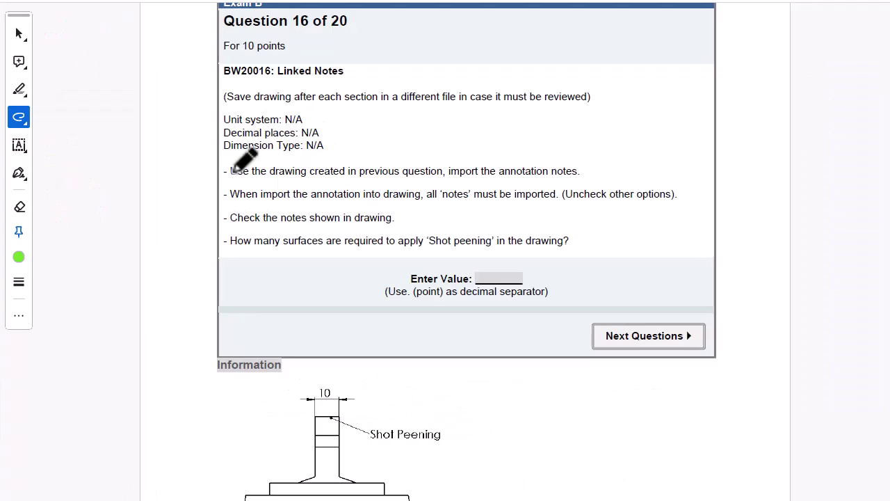
- Underline the Linked Notes title, the import-all-notes requirement and 'Shot peening' in green, and circle 'annotation notes'
left_click_drag(275, 76, 363, 76)
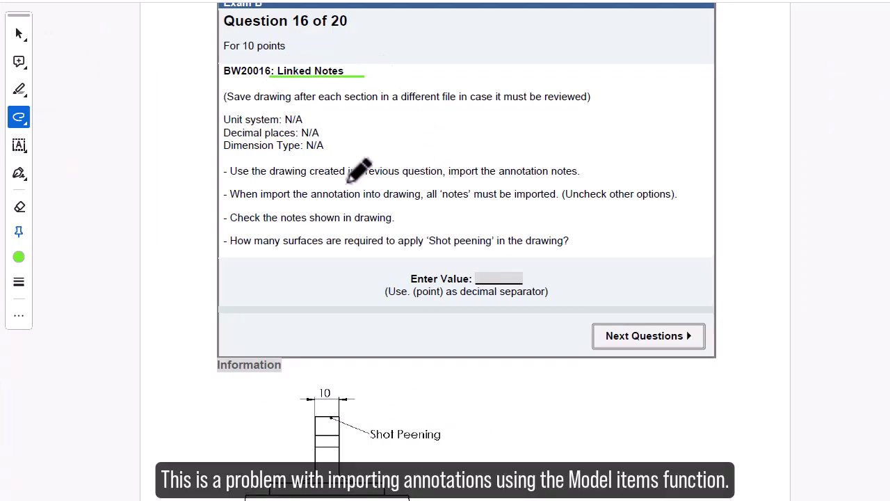
left_click_drag(450, 179, 576, 178)
left_click_drag(510, 167, 539, 182)
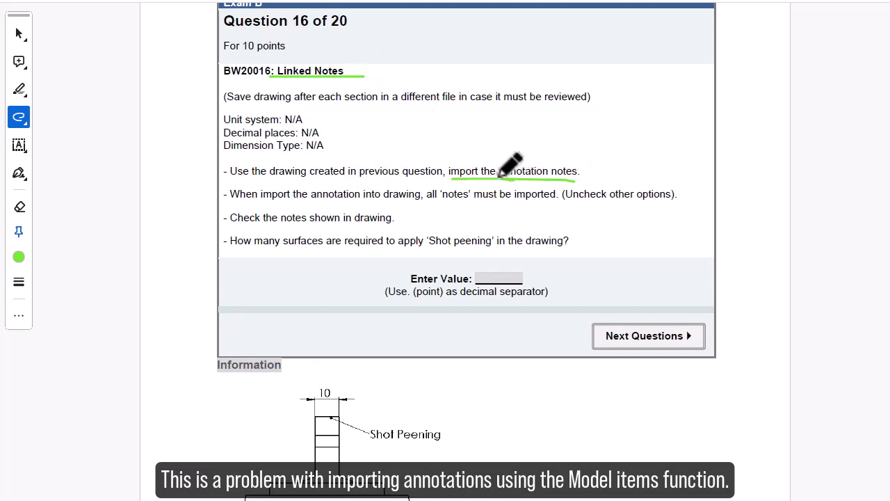
left_click_drag(439, 201, 491, 201)
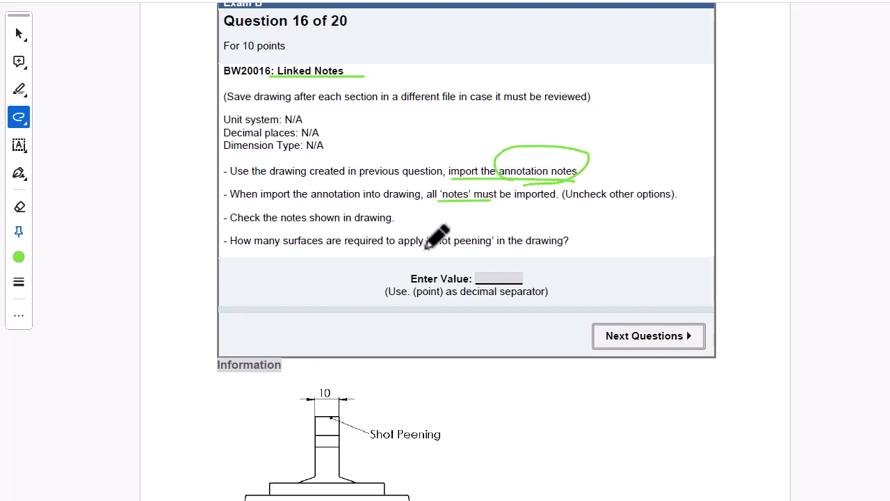
left_click_drag(426, 249, 510, 249)
- Mark the Shot Peening label on Question 16's drawing in green
scroll(421, 423, "down", 2)
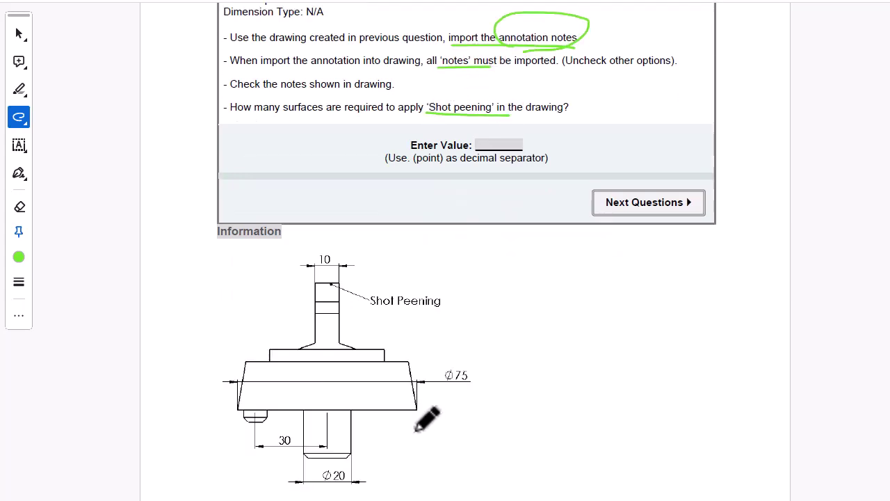
scroll(421, 403, "down", 1)
left_click_drag(407, 258, 430, 254)
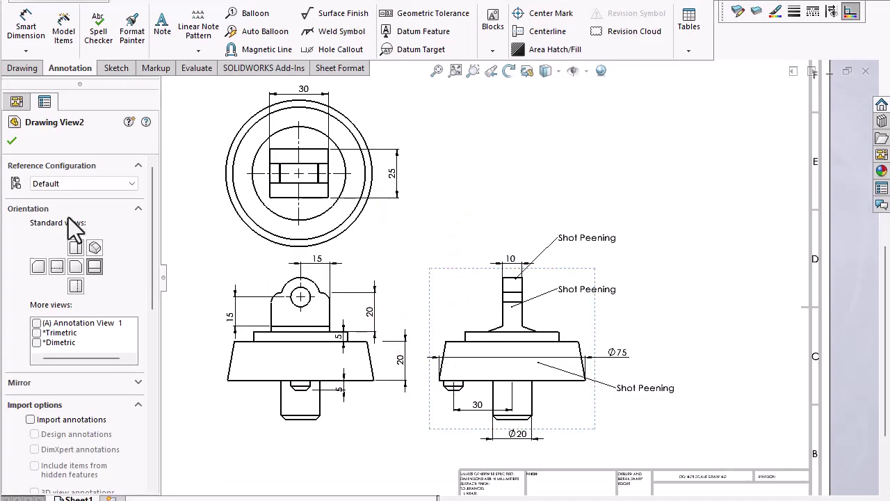
- Set Model Items to import Notes with Import items into all views
left_click(60, 49)
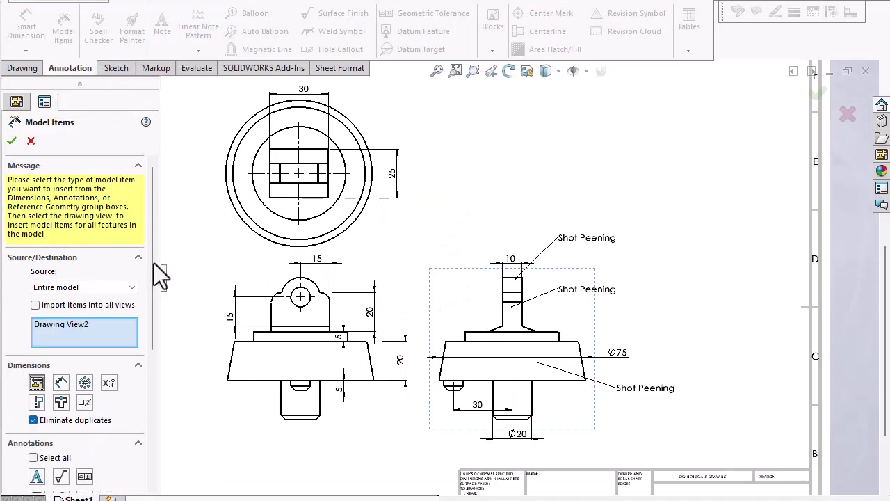
scroll(94, 366, "down", 3)
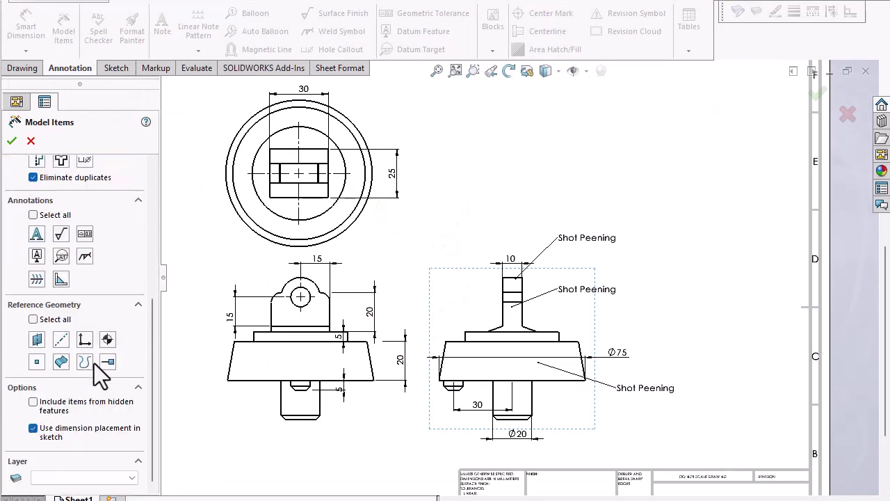
left_click(35, 237)
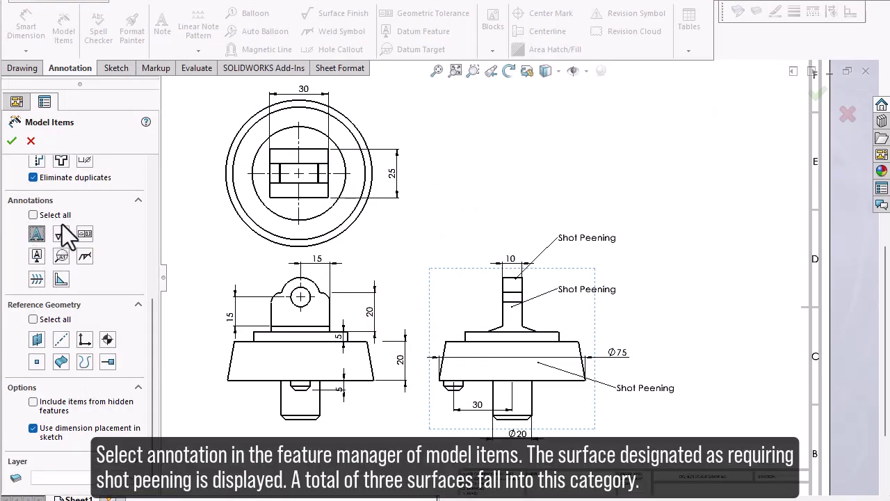
scroll(107, 306, "up", 2)
scroll(107, 306, "up", 1)
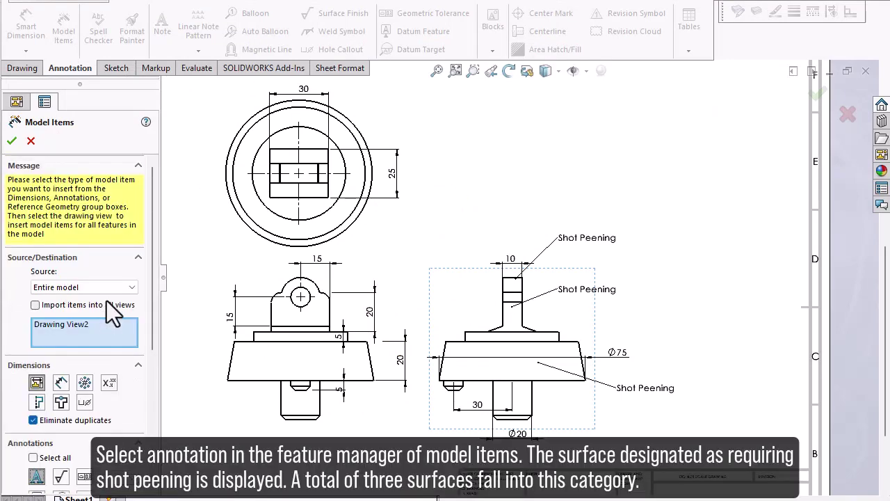
left_click(56, 307)
- Apply the notes import and inspect the three Shot Peening notes on the drawing
scroll(100, 410, "down", 2)
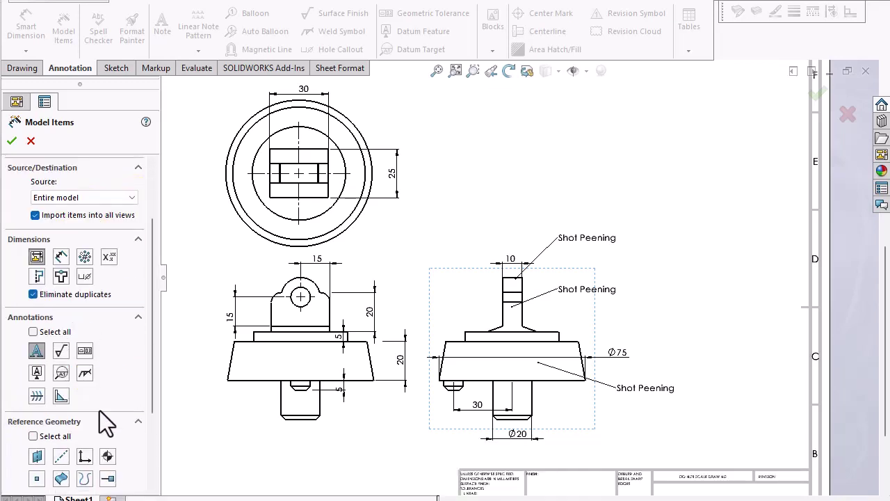
left_click(13, 143)
left_click(539, 311)
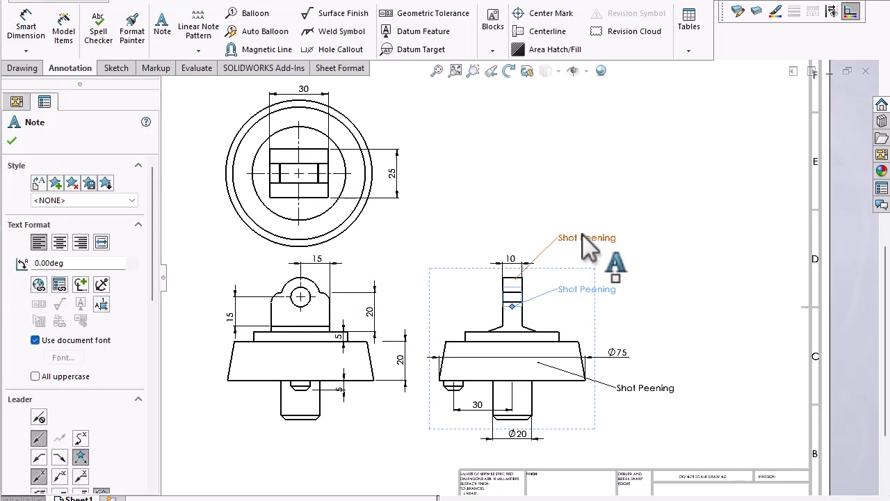
left_click(634, 389)
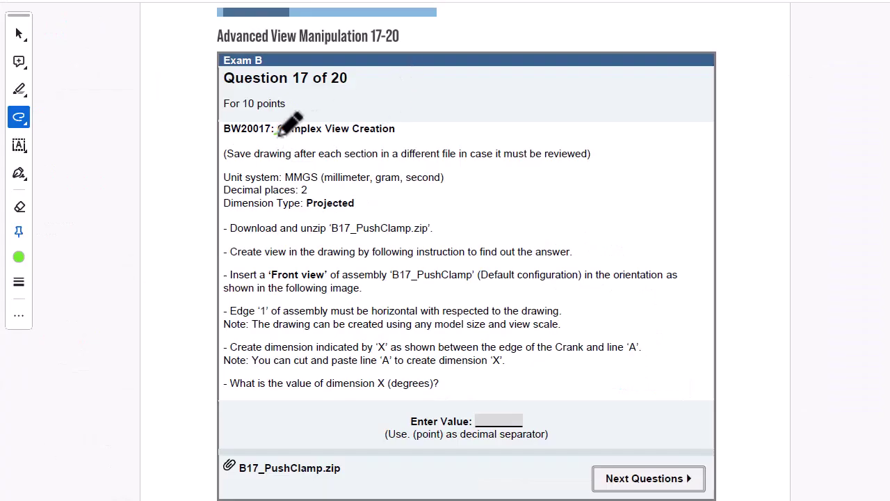
- Mark Complex View Creation, Projected, B17_PushClamp.zip, the Front view, Default configuration and X/line A in green
left_click_drag(277, 134, 411, 135)
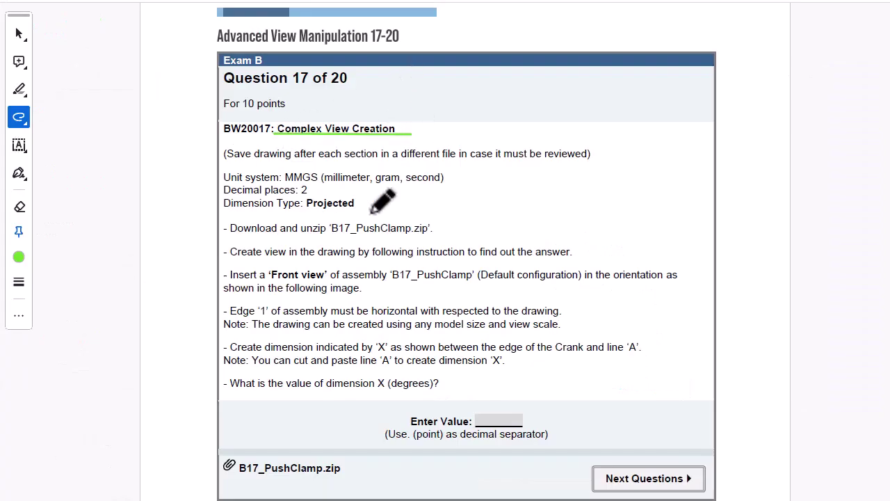
mouse_move(353, 196)
left_mouse_down()
mouse_move(292, 206)
mouse_move(358, 220)
left_mouse_up()
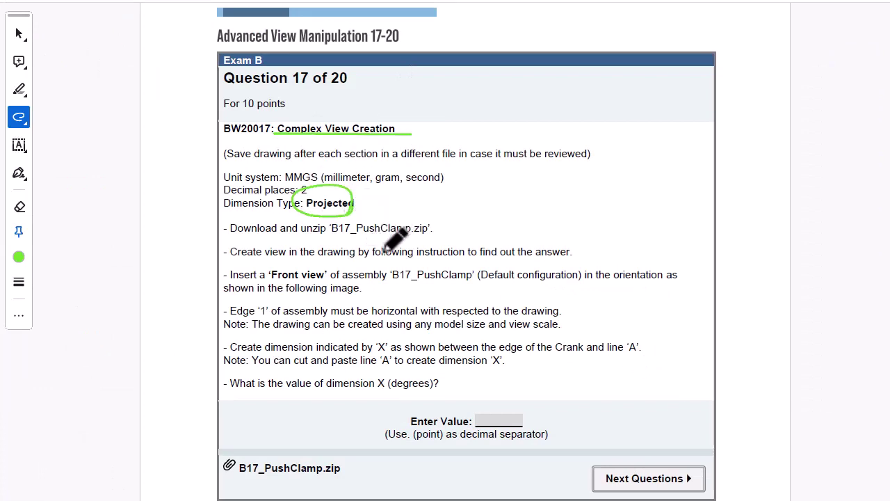
left_click_drag(385, 249, 394, 245)
left_click_drag(272, 282, 583, 280)
left_click_drag(510, 261, 498, 259)
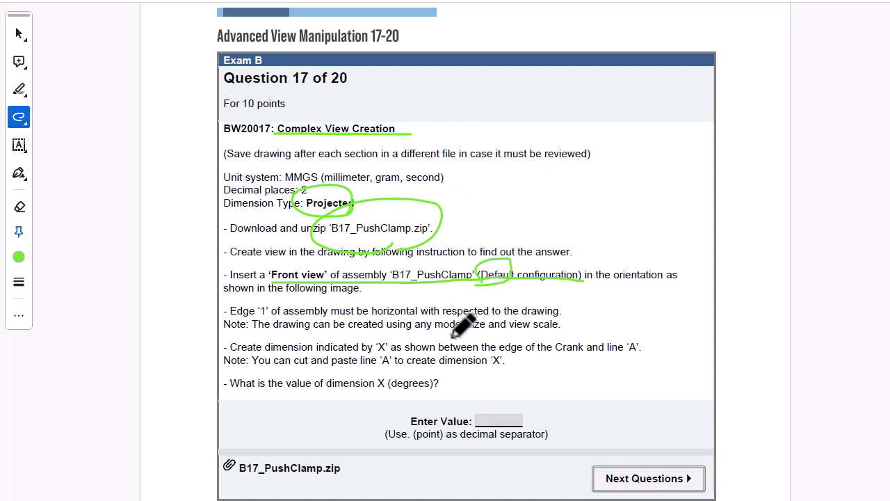
left_click_drag(402, 335, 393, 359)
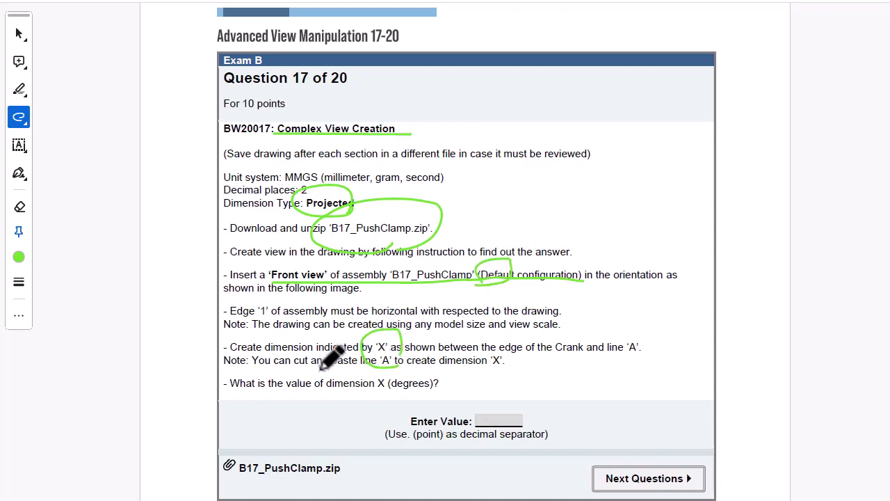
left_click_drag(555, 355, 637, 354)
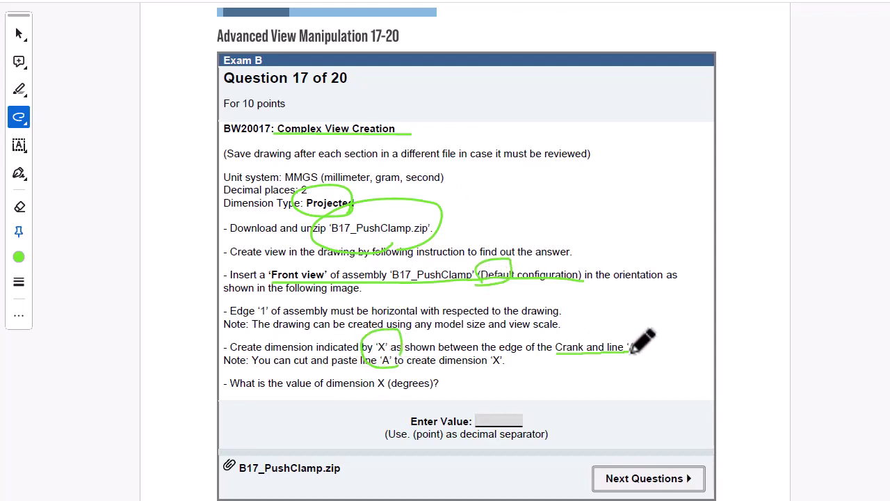
- Trace the crank handle's upper edge and line A on Question 17's drawing
scroll(473, 361, "down", 3)
scroll(460, 355, "down", 4)
scroll(461, 355, "down", 2)
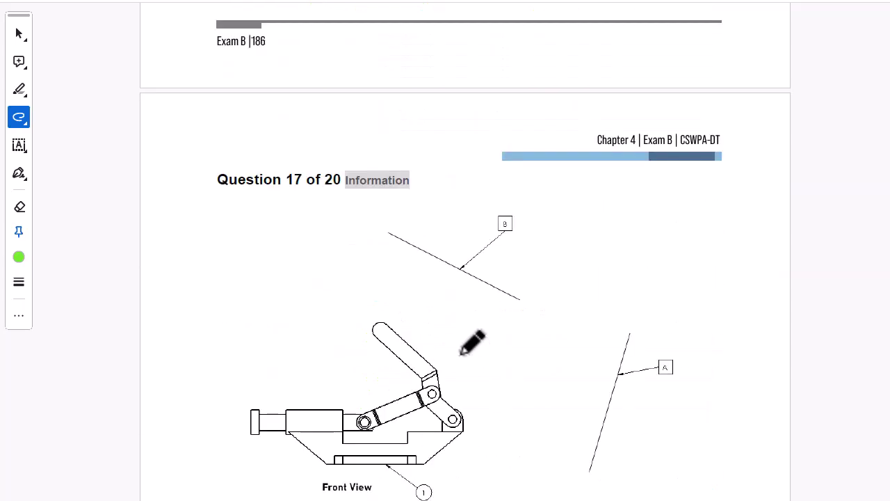
scroll(460, 355, "down", 2)
mouse_move(631, 324)
left_mouse_down()
mouse_move(596, 221)
mouse_move(628, 297)
left_mouse_up()
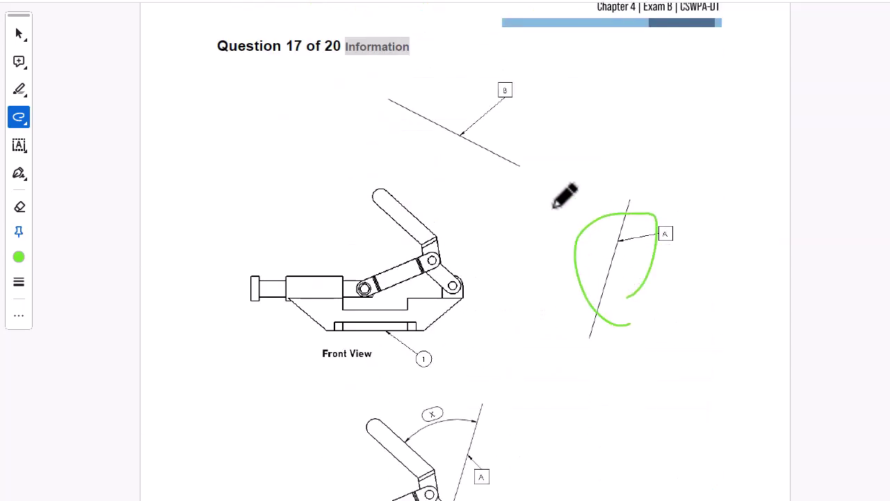
scroll(473, 424, "down", 2)
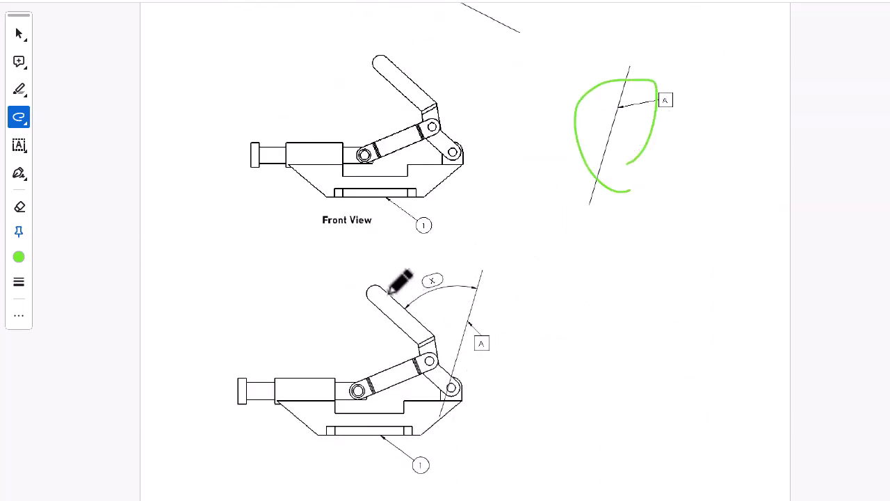
left_click_drag(384, 287, 425, 317)
left_click_drag(483, 265, 463, 335)
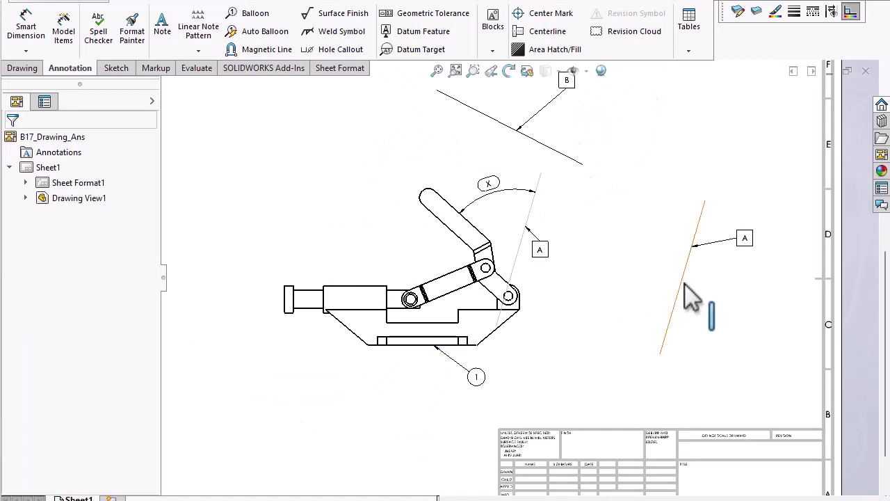
- Place line A against the clamp front view, read angle X as 64.18°, and underline Question 18's title
mouse_move(685, 294)
left_mouse_down()
mouse_move(521, 275)
mouse_move(525, 268)
left_mouse_up()
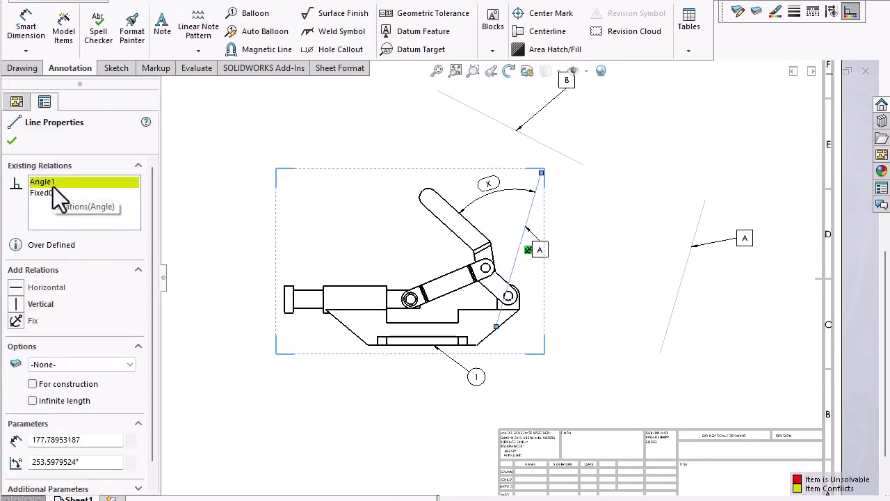
left_click(11, 141)
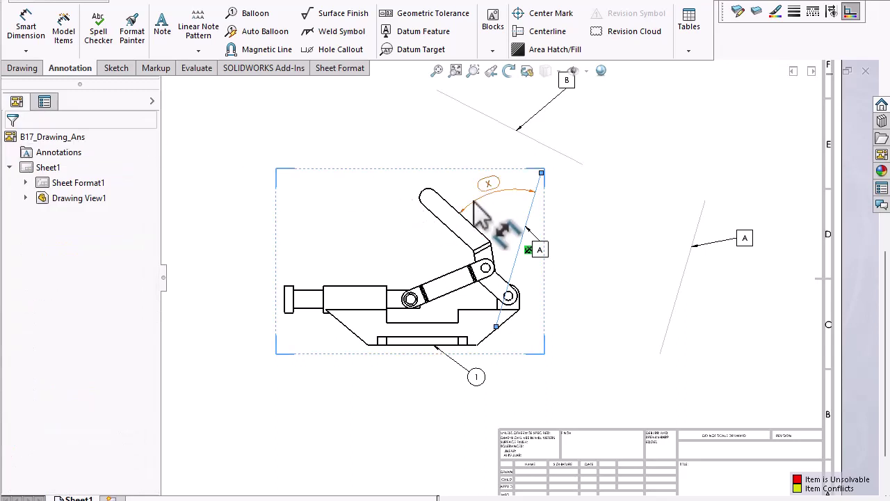
left_click(512, 186)
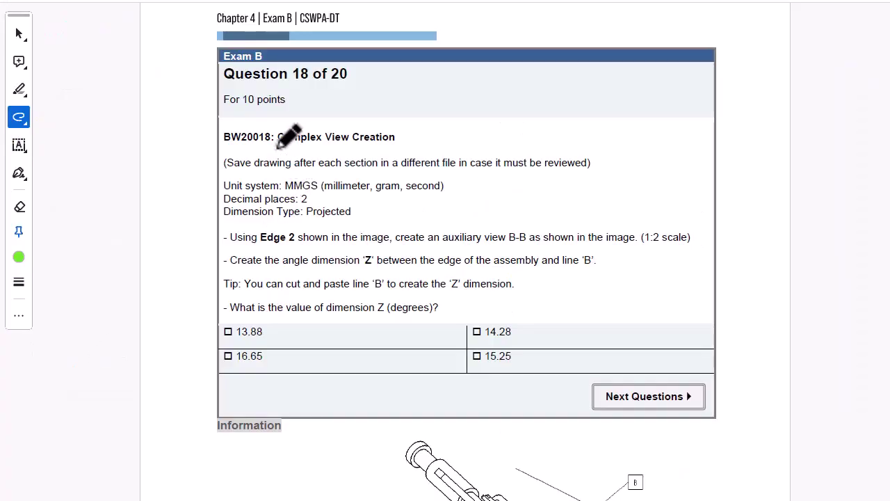
left_click_drag(278, 146, 384, 148)
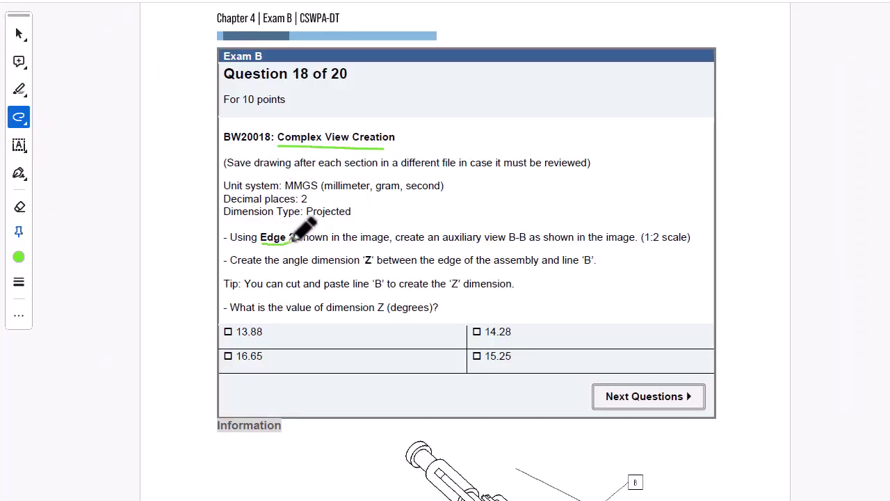
- Circle Edge 2, underline view B-B, trace the handle edge and line B, and circle angle Z
mouse_move(297, 228)
left_mouse_down()
mouse_move(258, 227)
mouse_move(293, 242)
left_mouse_up()
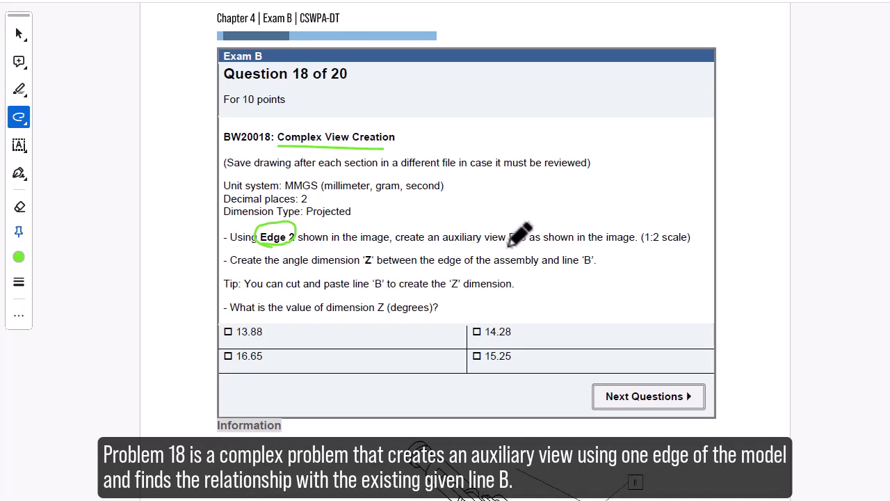
left_click_drag(494, 242, 540, 241)
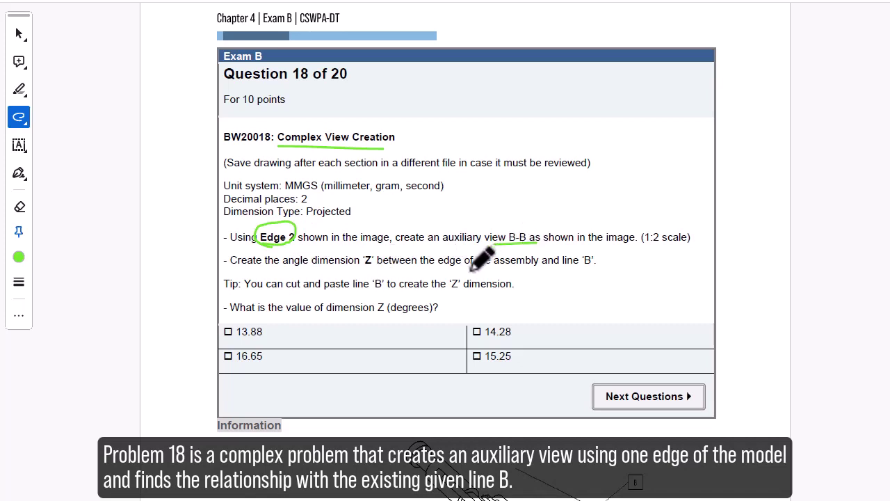
scroll(421, 338, "down", 3)
scroll(420, 338, "down", 1)
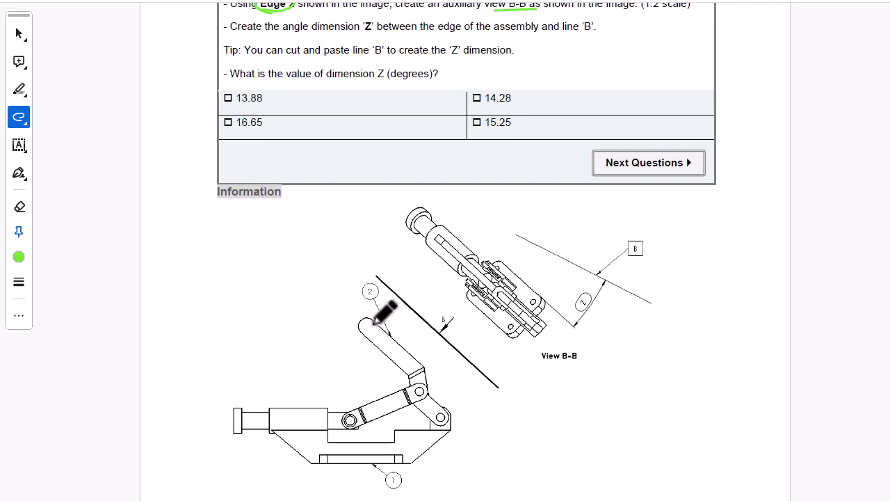
left_click_drag(374, 321, 416, 354)
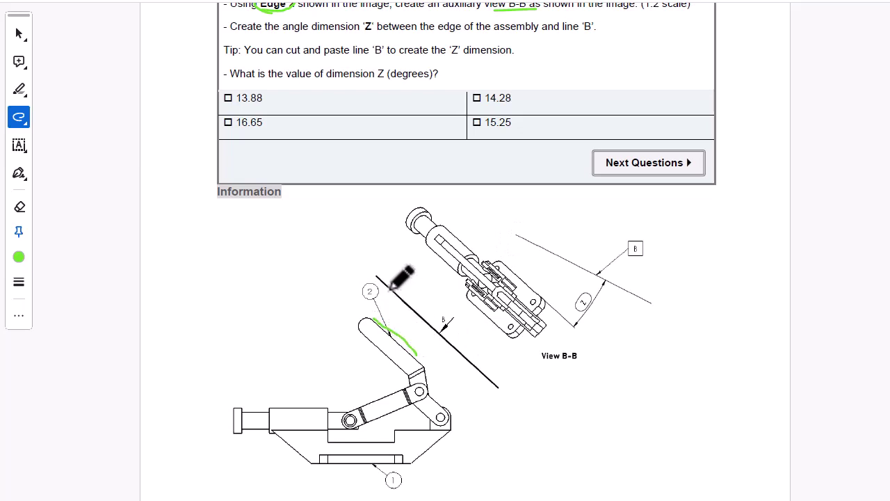
left_click_drag(391, 289, 482, 370)
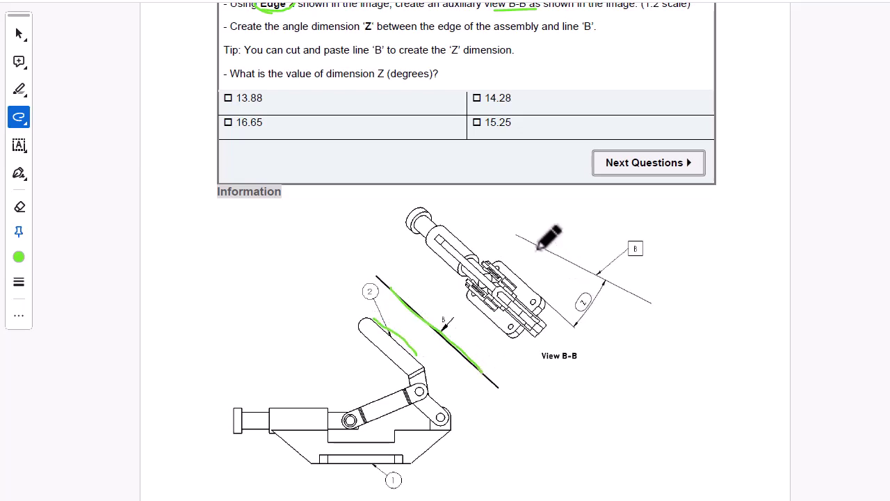
left_click_drag(538, 246, 628, 281)
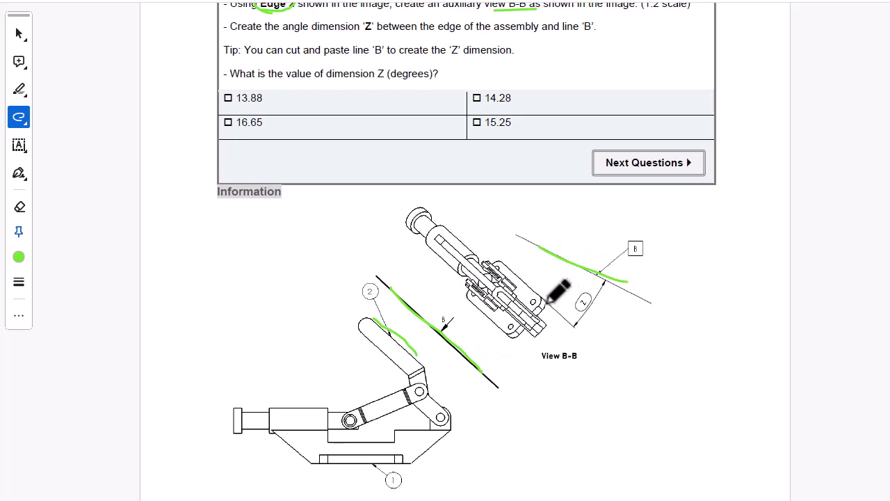
mouse_move(586, 321)
left_mouse_down()
mouse_move(604, 281)
mouse_move(572, 330)
left_mouse_up()
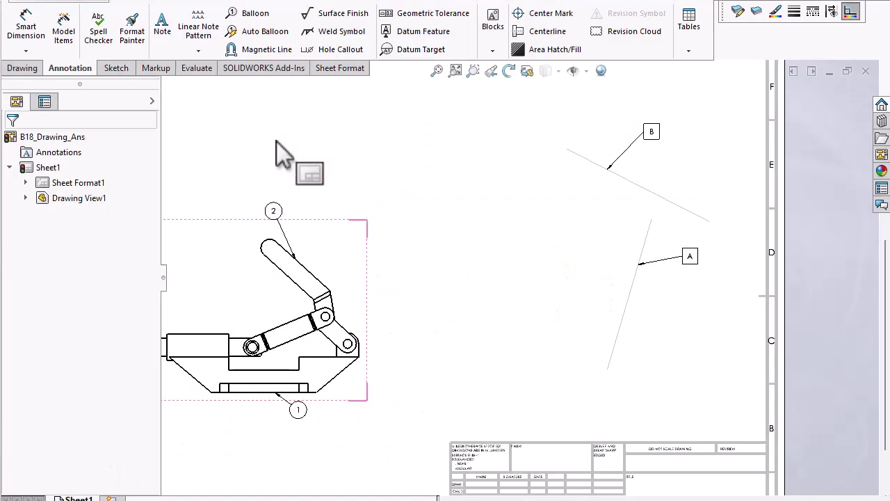
- Sketch a line about 120.42 long beside the clamp arm near balloon 2
left_click(116, 68)
left_click(59, 13)
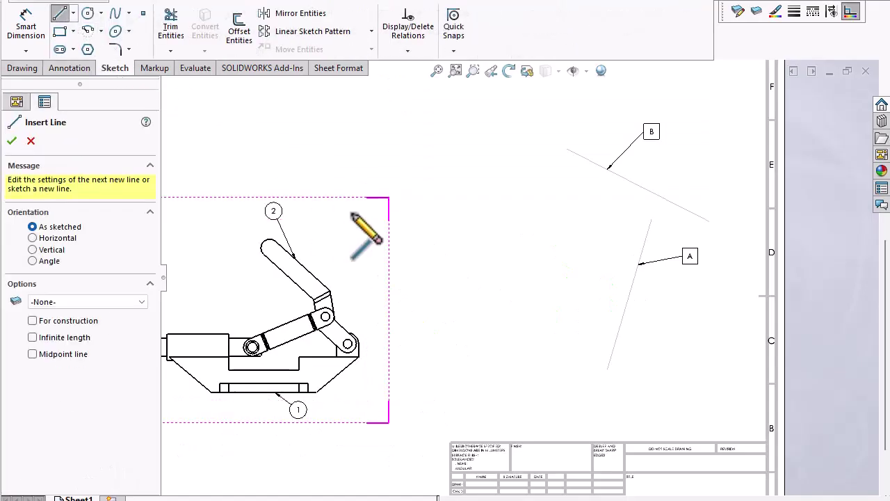
left_click(300, 211)
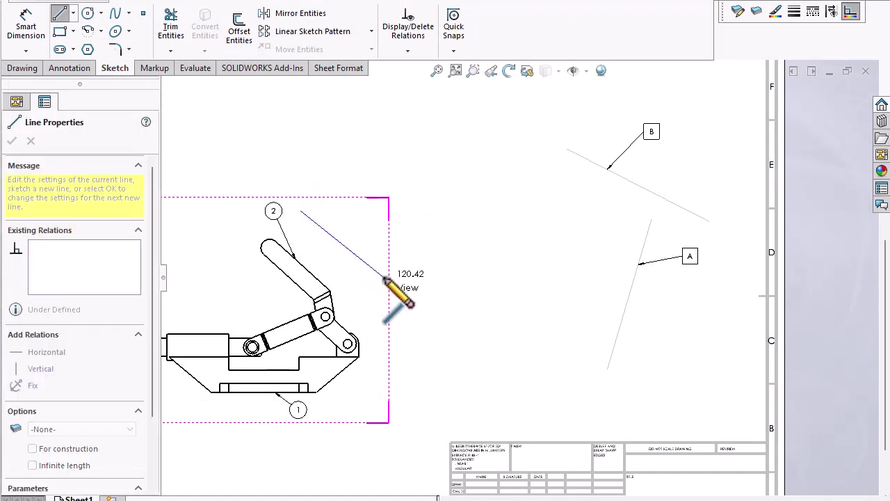
double_click(383, 276)
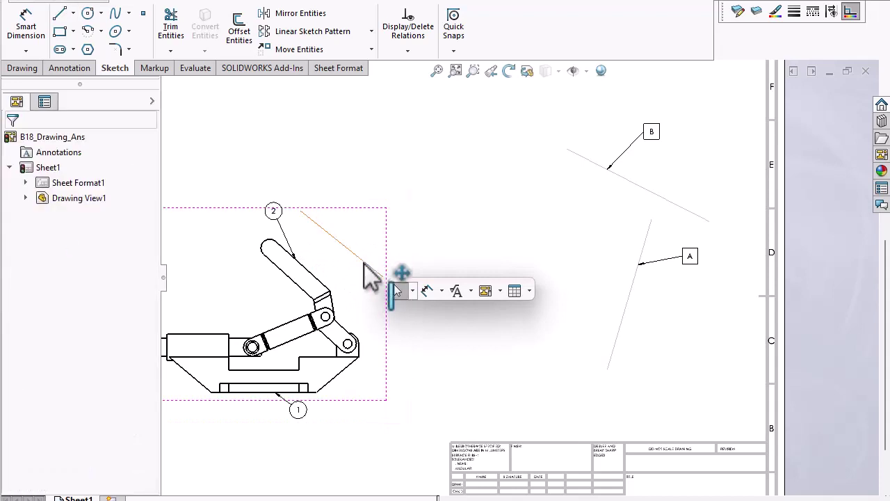
- Constrain the new sketch line parallel to the clamp arm's edge
left_click(313, 276, "ctrl")
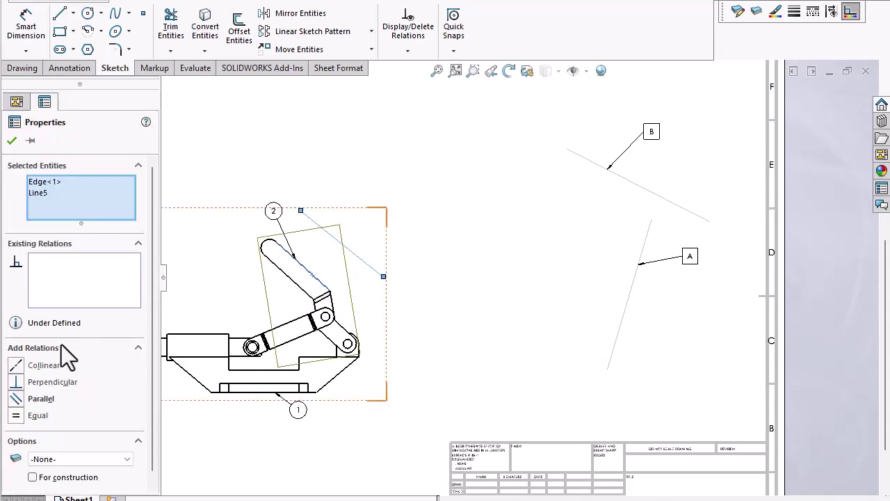
left_click(16, 399)
left_click(12, 140)
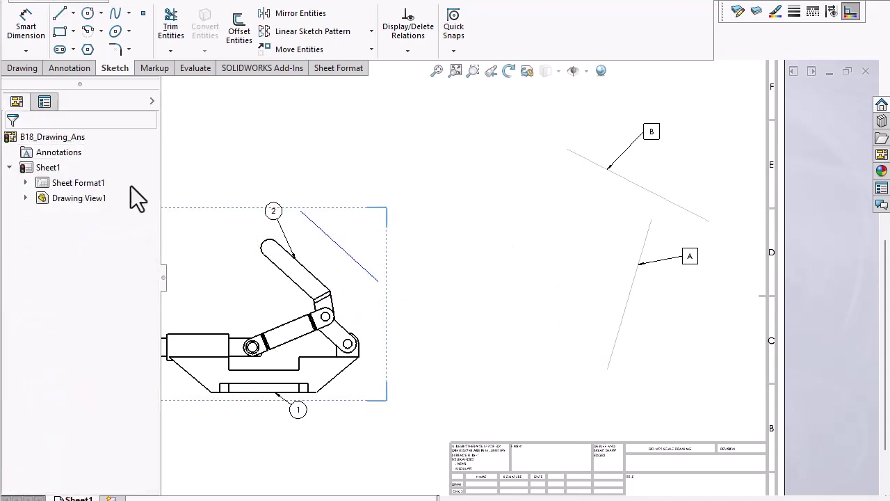
left_click(336, 246)
left_click(39, 72)
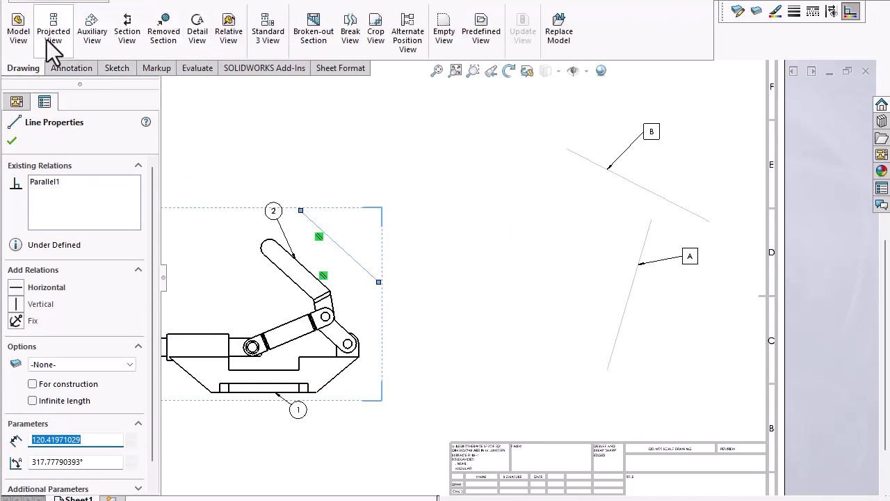
- Create auxiliary View C from the sketched line and copy line B into it
left_click(88, 47)
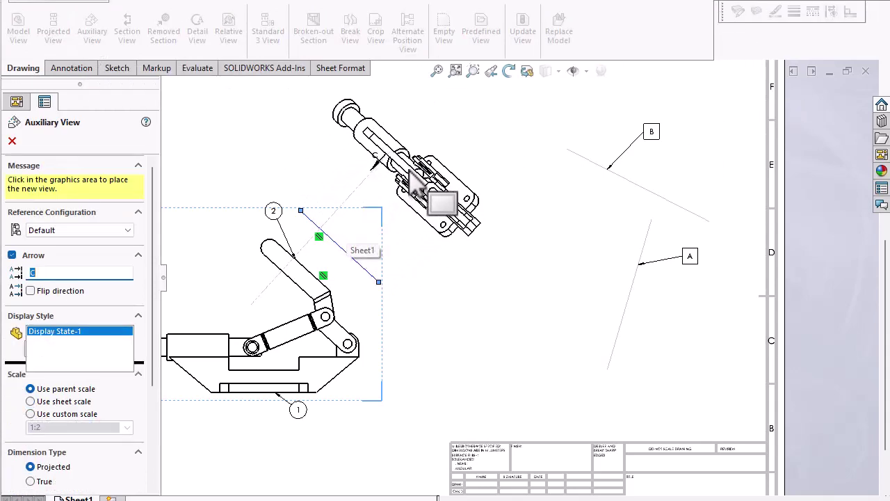
left_click(410, 171)
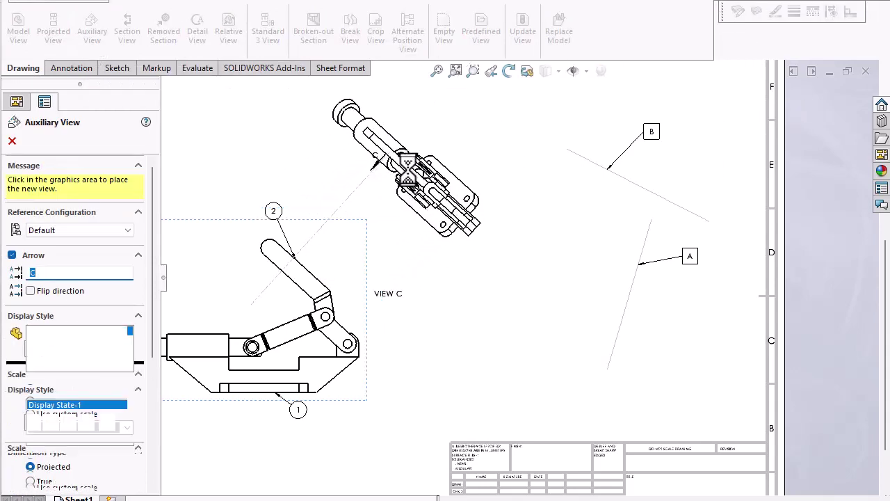
left_click(657, 194)
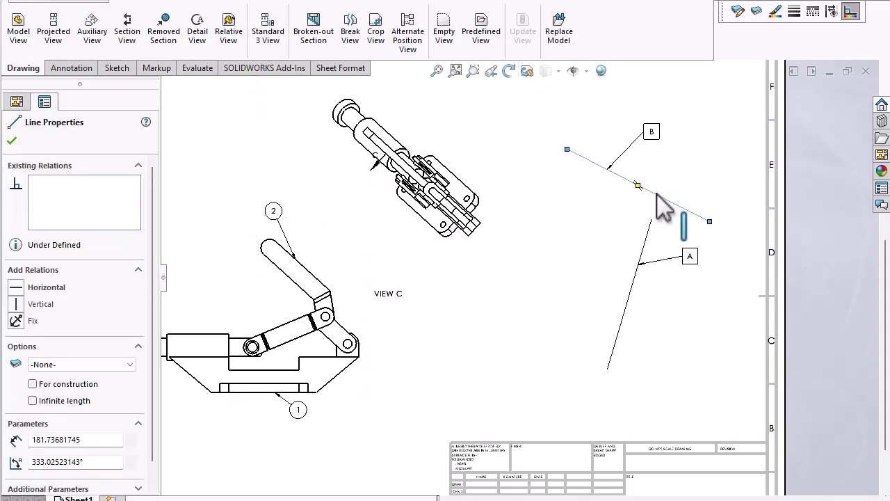
left_click(511, 199)
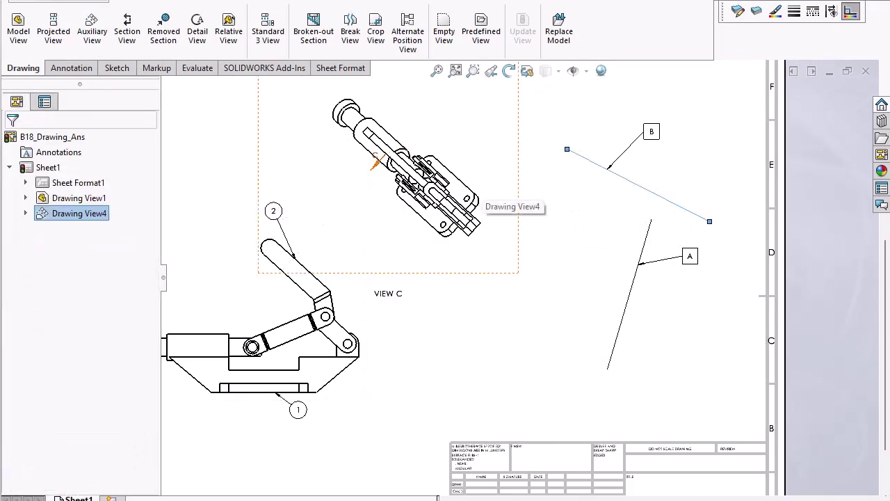
left_click(502, 174)
left_click_drag(503, 174, 476, 198)
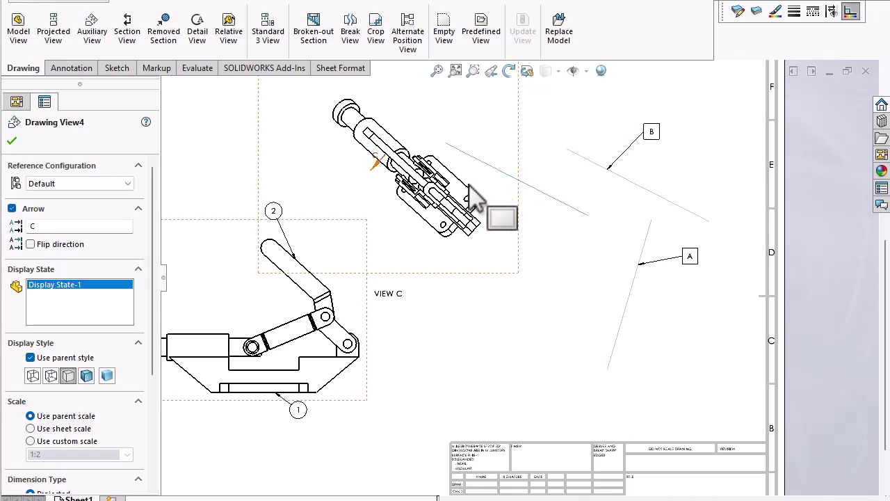
- Dimension the angle between the clamp edge and line B in View C as 15.25°
left_click(12, 142)
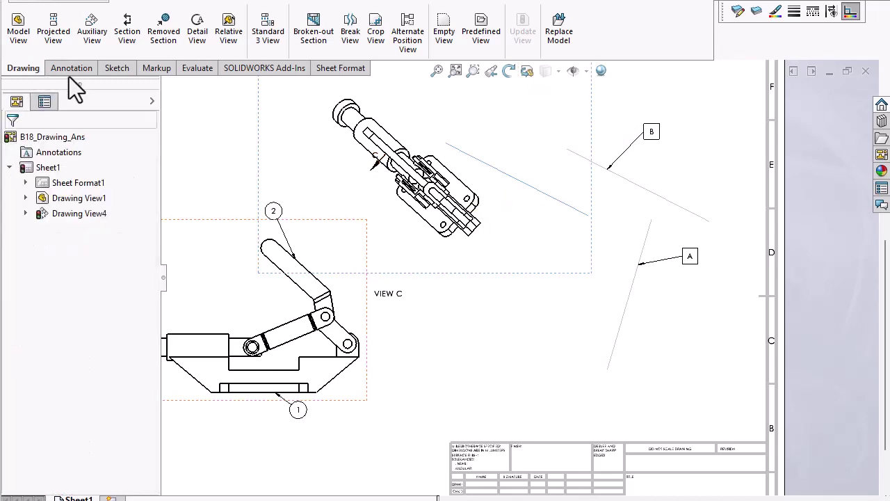
left_click(71, 68)
left_click(26, 29)
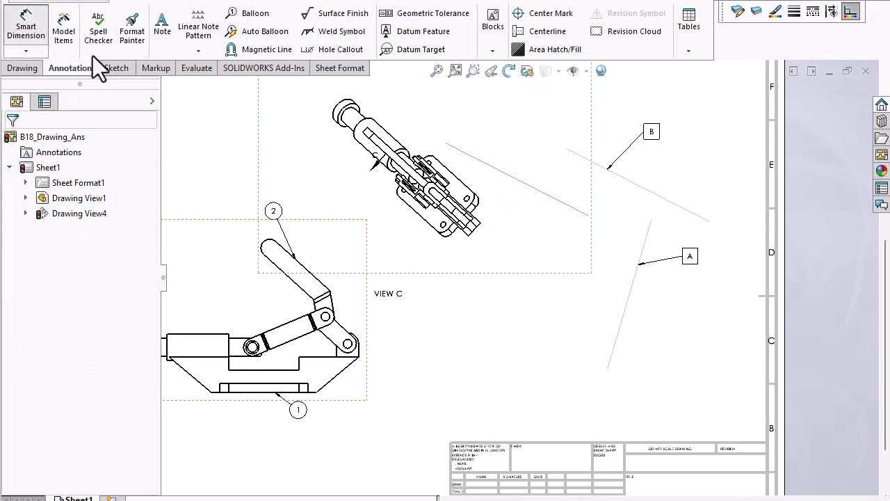
left_click(466, 178)
left_click(527, 195)
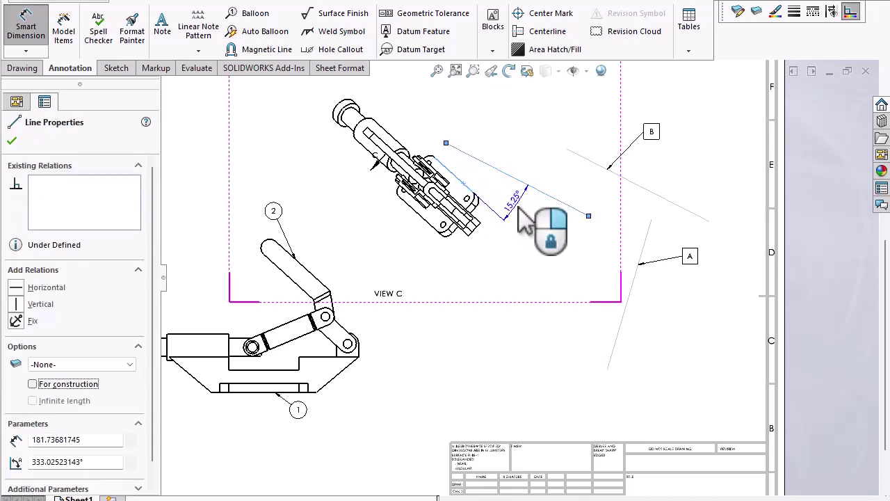
left_click(538, 216)
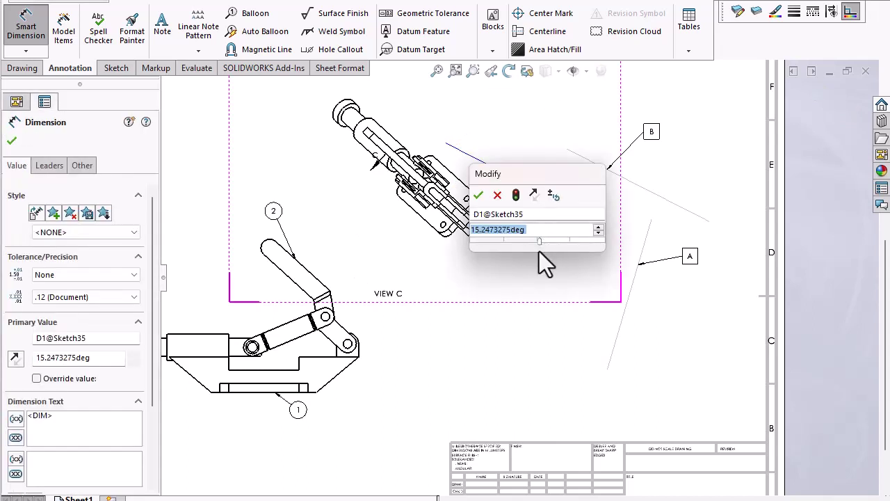
left_click(479, 195)
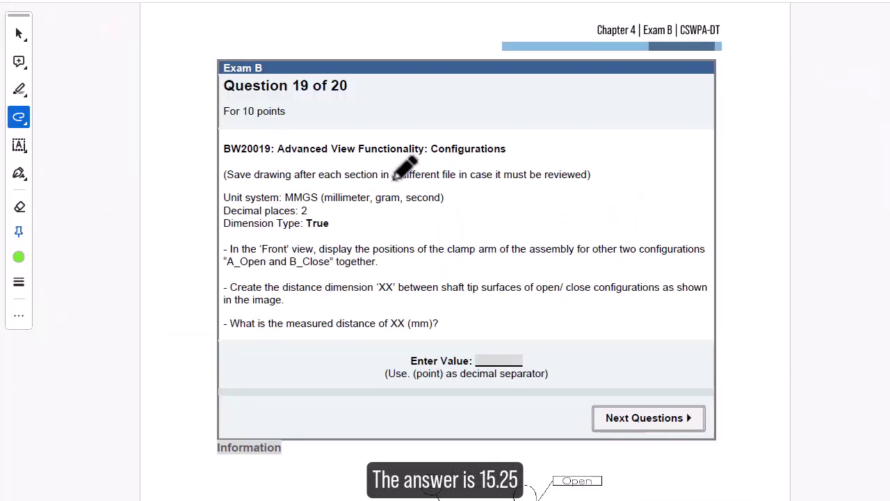
- Mark Configurations, the True dimension type and the A_Open/B_Close configurations in green
left_click_drag(431, 157, 527, 159)
left_click_drag(324, 234, 335, 228)
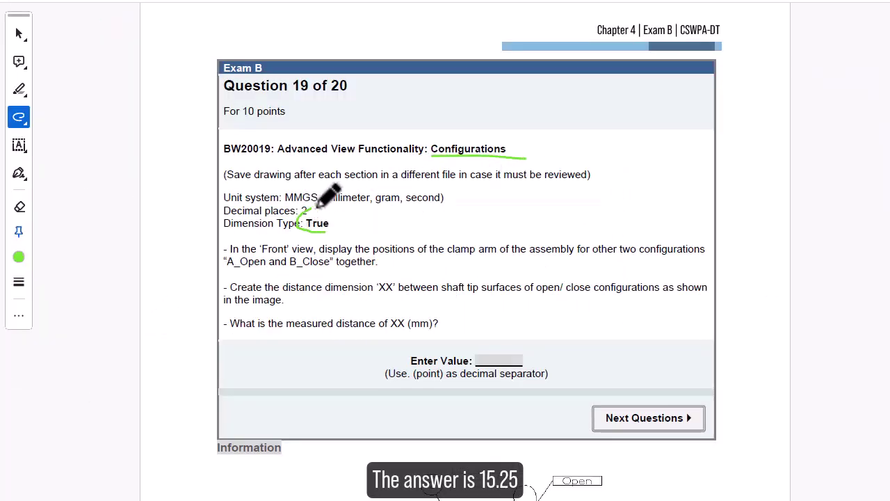
mouse_move(228, 271)
left_mouse_down()
mouse_move(363, 274)
mouse_move(402, 299)
left_mouse_up()
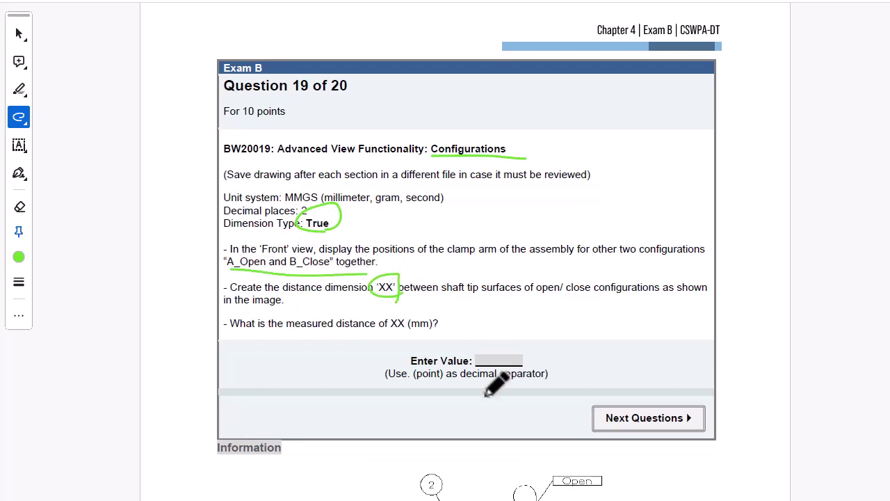
- Mark the shaft tip edges of the XX dimension on Question 19's figure
scroll(497, 383, "down", 3)
scroll(486, 393, "down", 1)
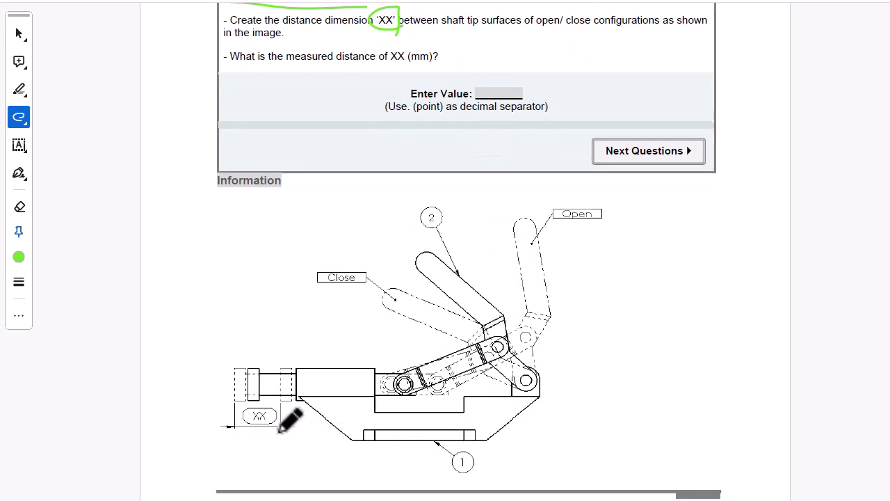
mouse_move(281, 427)
left_mouse_down()
mouse_move(228, 412)
mouse_move(299, 388)
mouse_move(292, 428)
left_mouse_up()
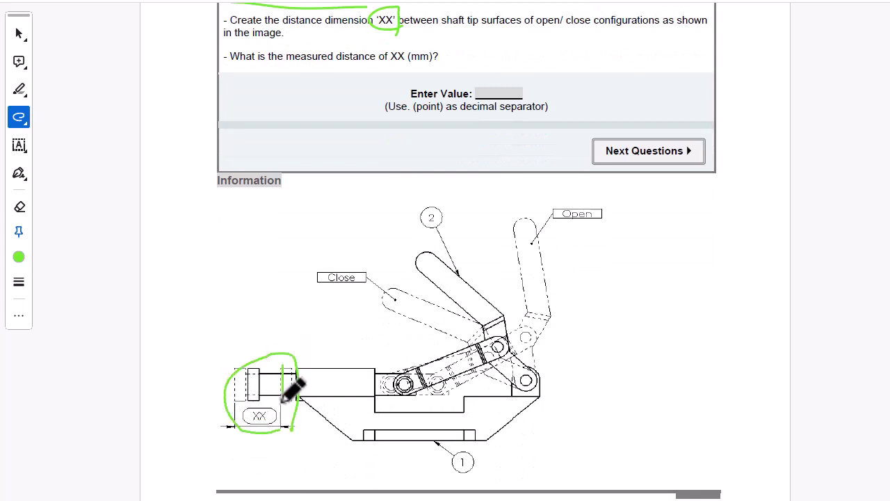
left_click_drag(237, 363, 237, 405)
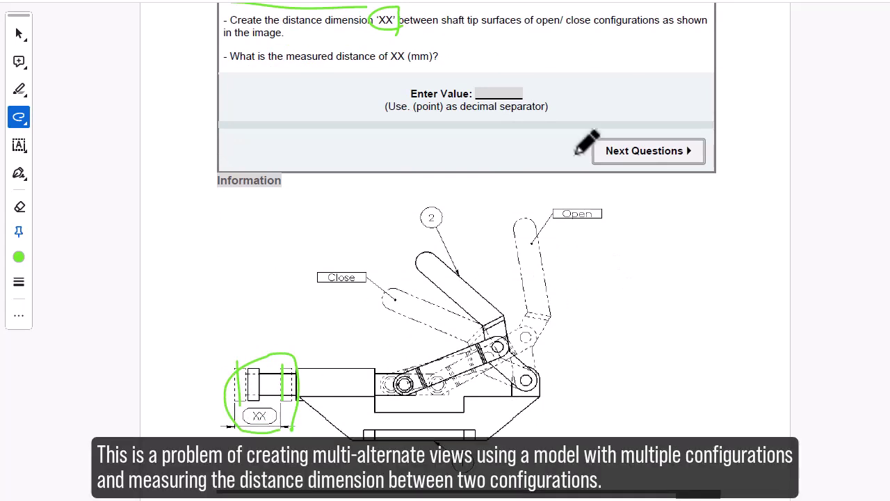
scroll(600, 258, "up", 4)
scroll(599, 259, "up", 1)
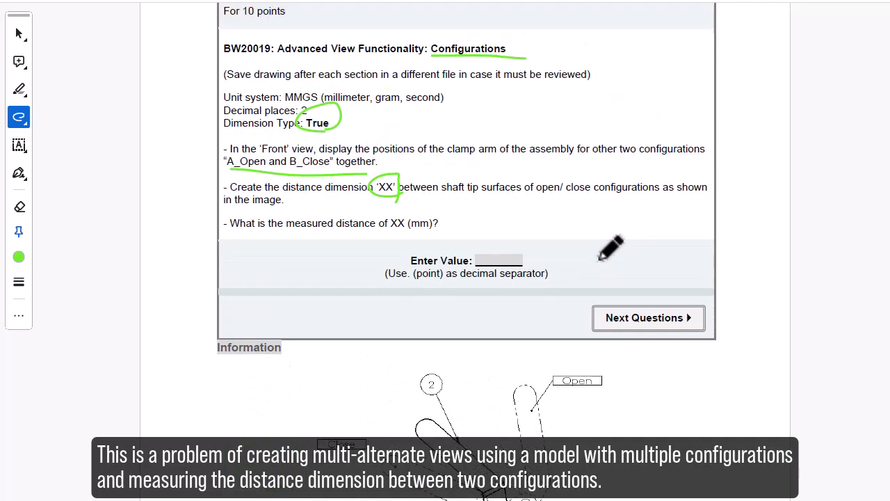
scroll(599, 259, "down", 1)
scroll(600, 259, "down", 1)
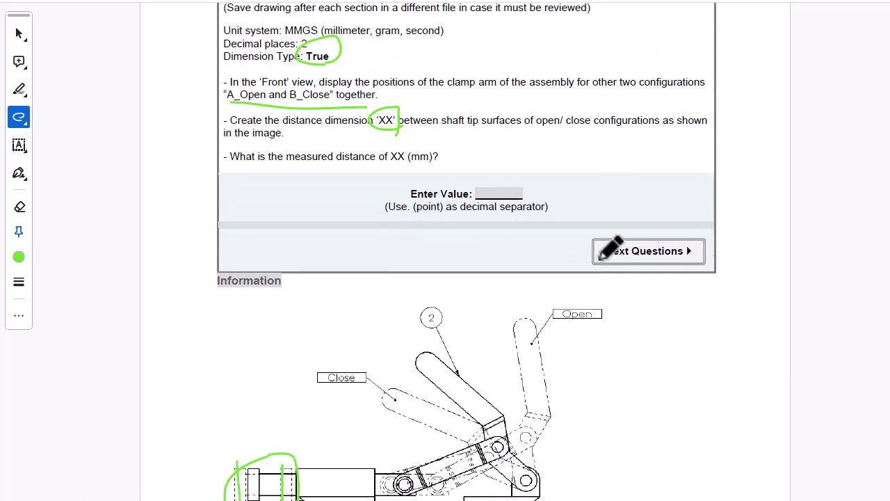
scroll(599, 259, "up", 1)
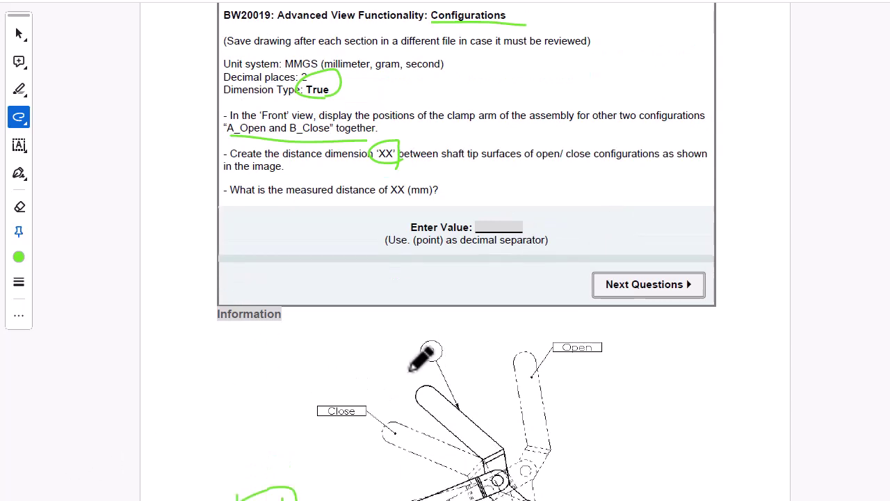
scroll(410, 369, "down", 2)
scroll(410, 369, "down", 2)
scroll(332, 322, "down", 3)
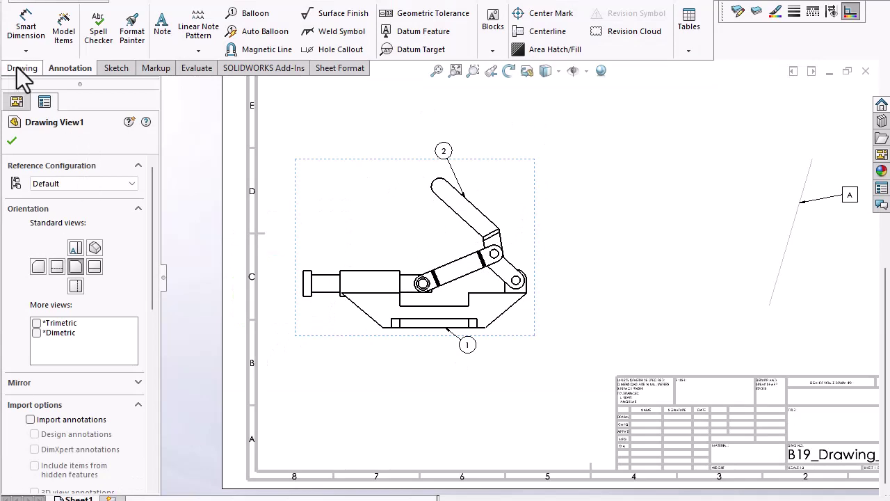
- Add an alternate position view using the existing A_Open configuration
left_click(19, 68)
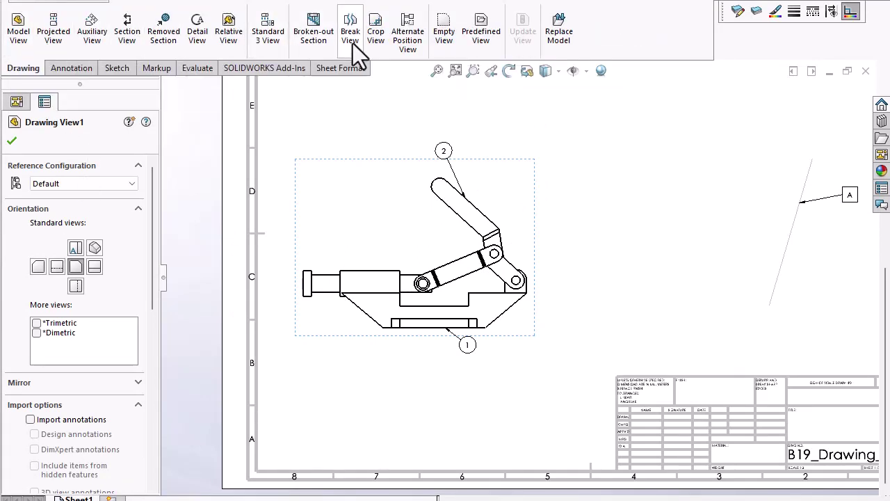
left_click(401, 34)
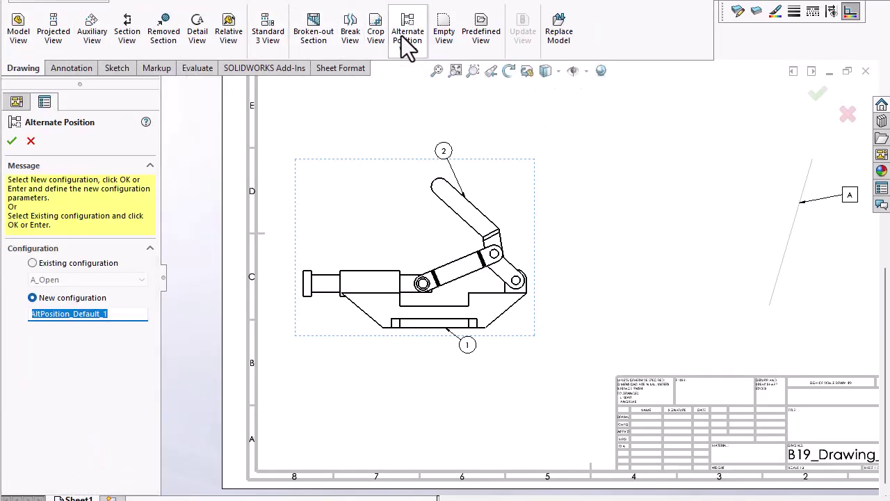
left_click(38, 262)
left_click(91, 278)
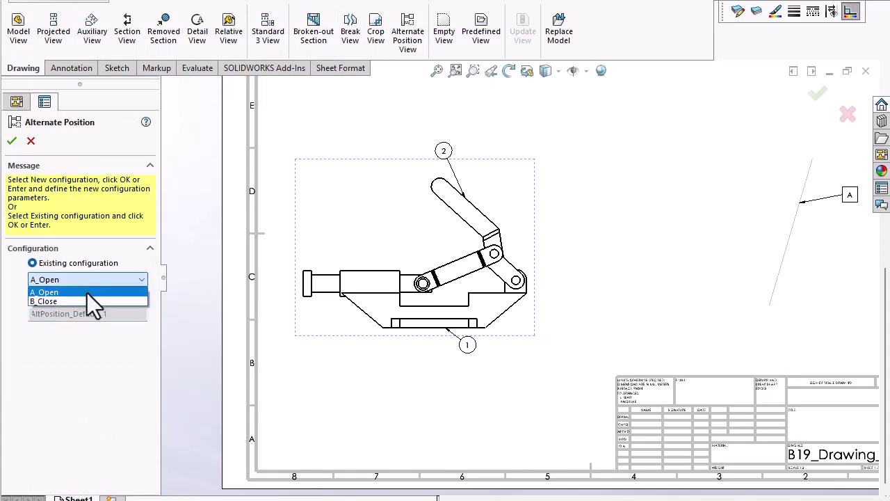
left_click(87, 292)
left_click(11, 141)
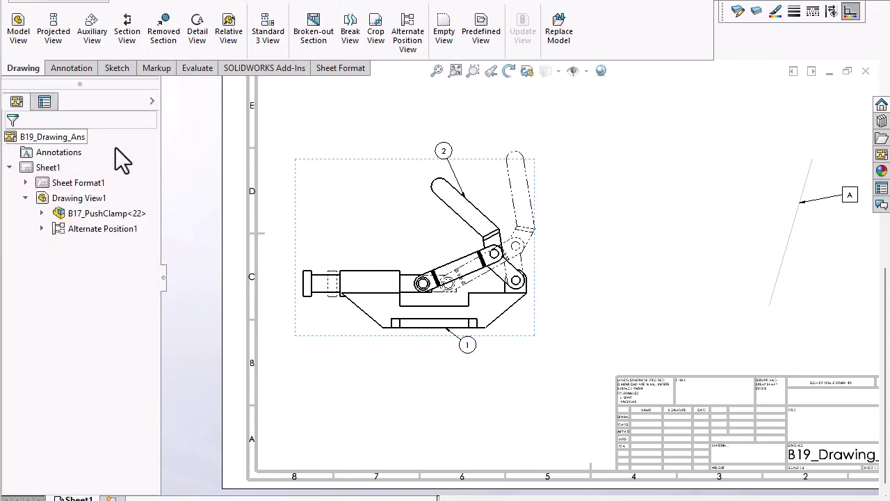
- Add a second alternate position on the clamp view using the B_Close configuration
left_click(314, 344)
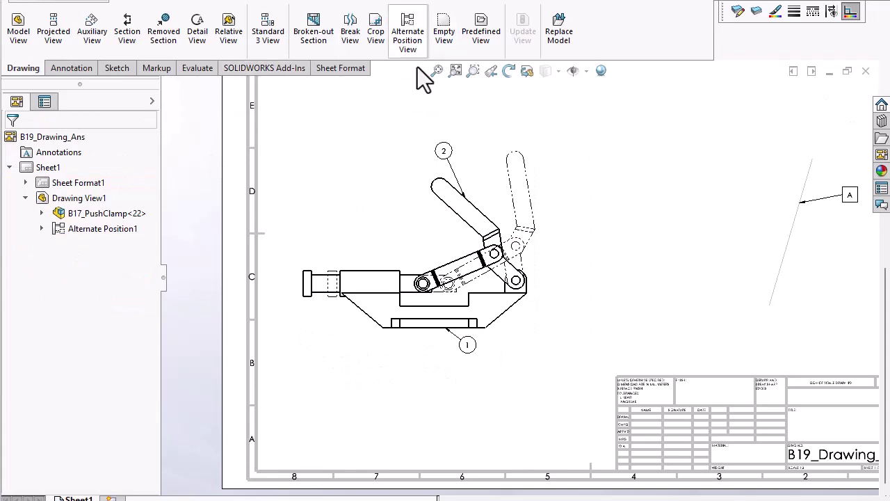
left_click(488, 157)
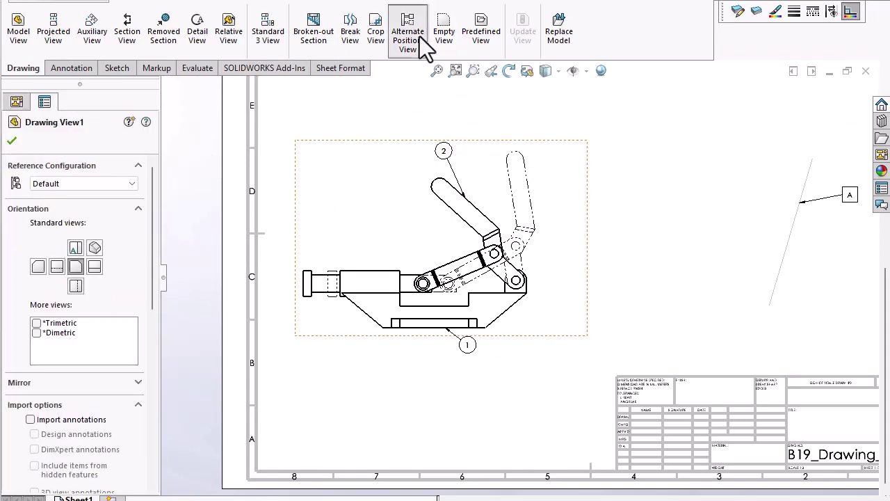
left_click(419, 36)
left_click(142, 279)
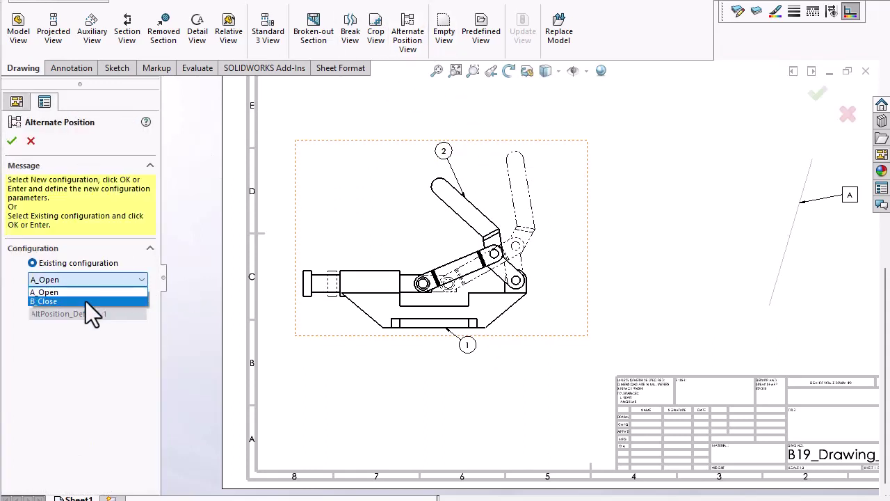
left_click(85, 301)
left_click(12, 141)
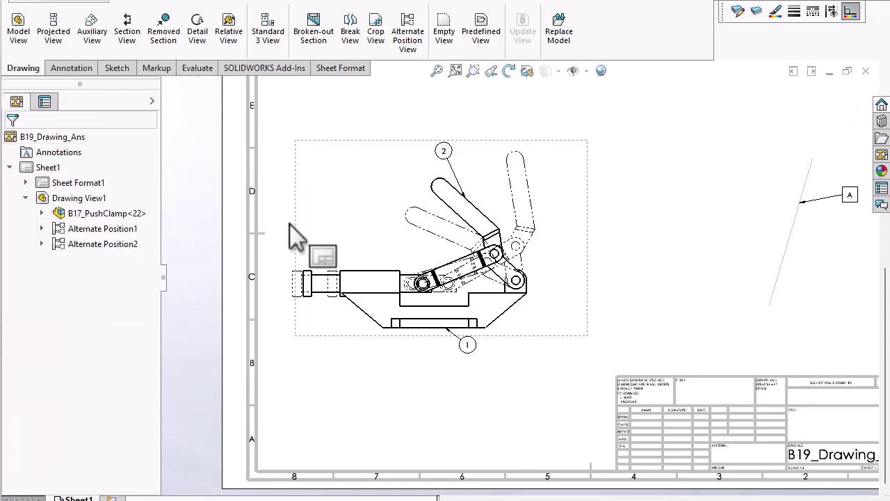
- Dimension the distance between the two plunger edges, reading 41.22
scroll(325, 326, "down", 2)
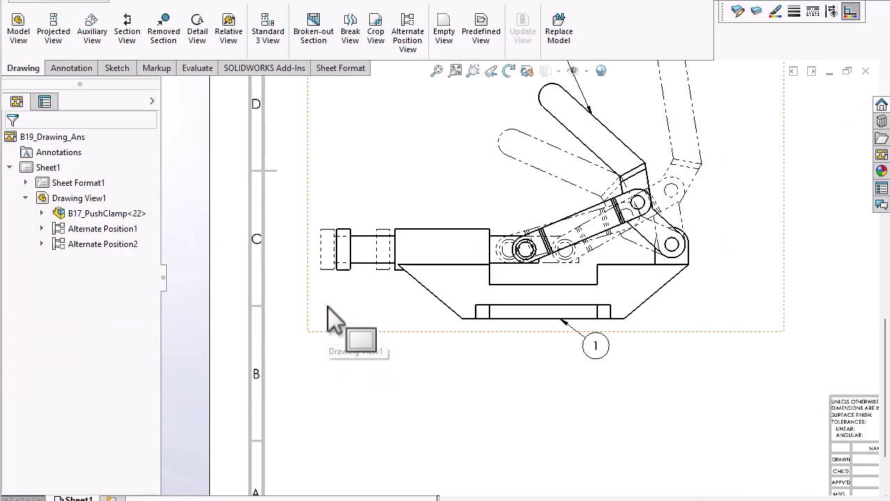
left_click(84, 74)
left_click(27, 29)
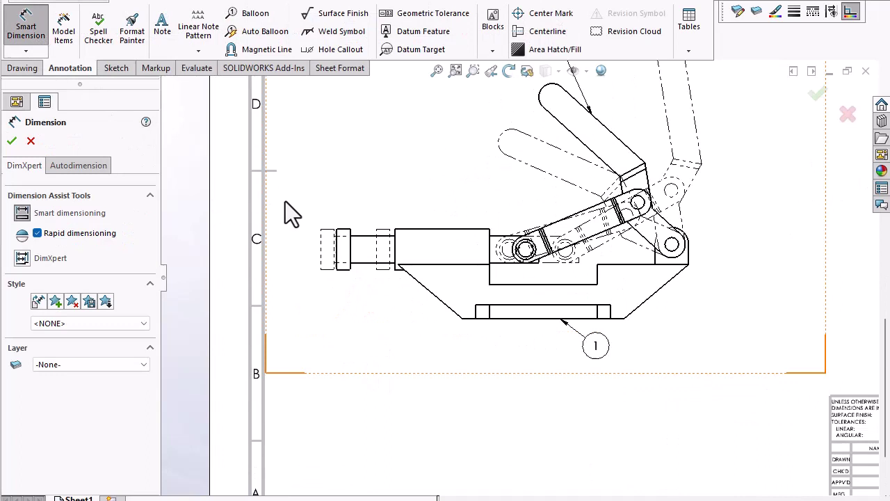
left_click(380, 263)
left_click(322, 263)
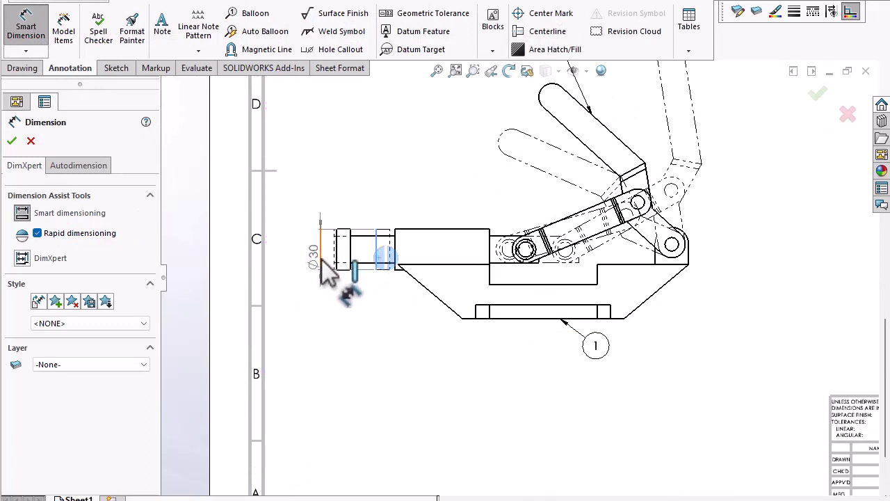
left_click(363, 309)
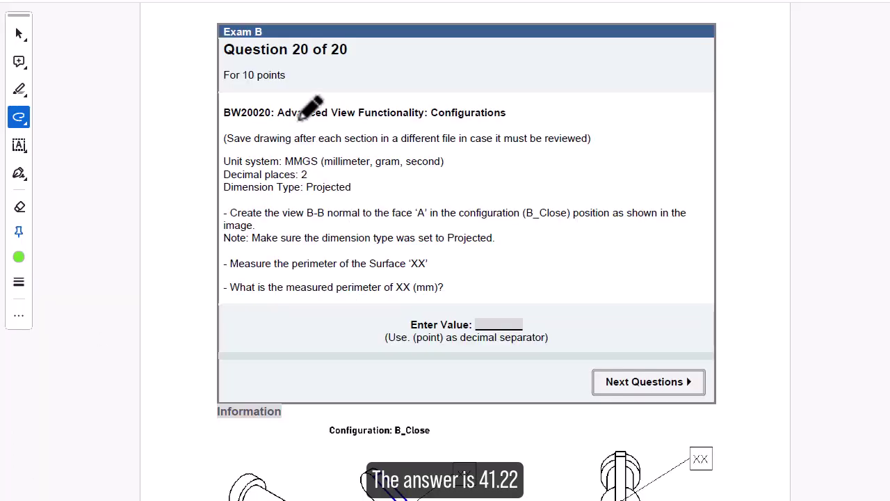
- Underline Question 20's topic title and circle face 'A' in the text and figure
left_click_drag(264, 119, 510, 117)
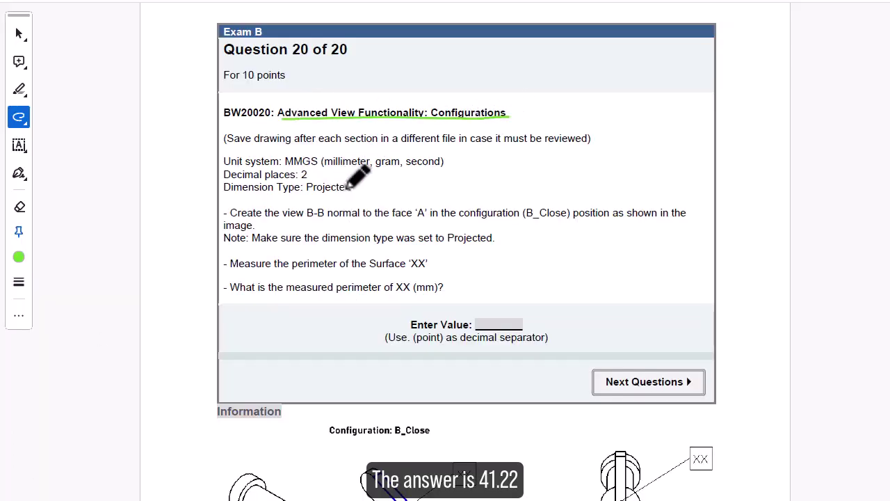
left_click_drag(393, 220, 403, 221)
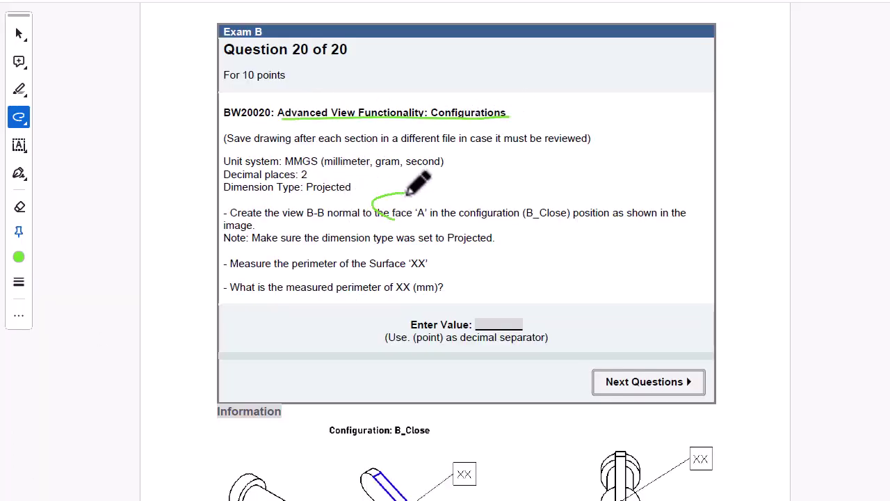
scroll(445, 295, "down", 3)
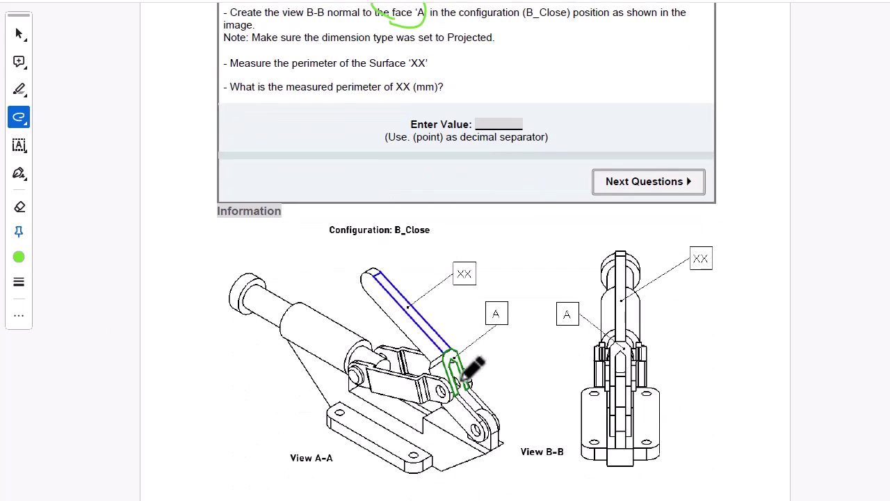
left_click_drag(479, 318, 464, 367)
scroll(485, 136, "up", 1)
scroll(485, 136, "up", 1)
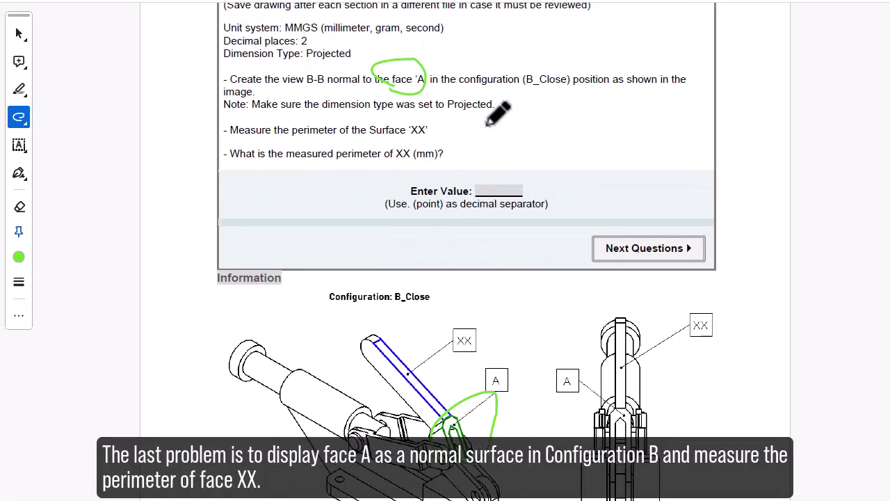
- Underline the B_Close, perimeter and Projected requirements, and circle XX in text and reference image
left_click_drag(460, 84, 611, 84)
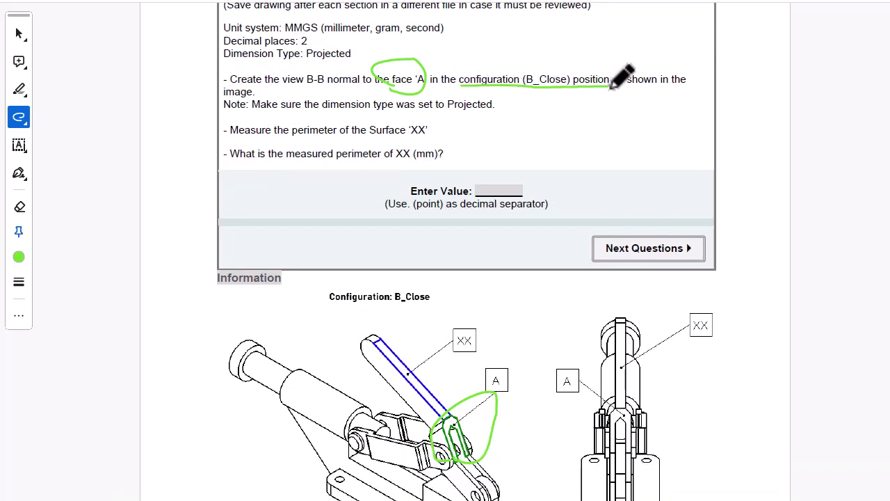
mouse_move(417, 142)
left_mouse_down()
mouse_move(418, 108)
mouse_move(414, 143)
left_mouse_up()
left_click_drag(294, 137, 365, 137)
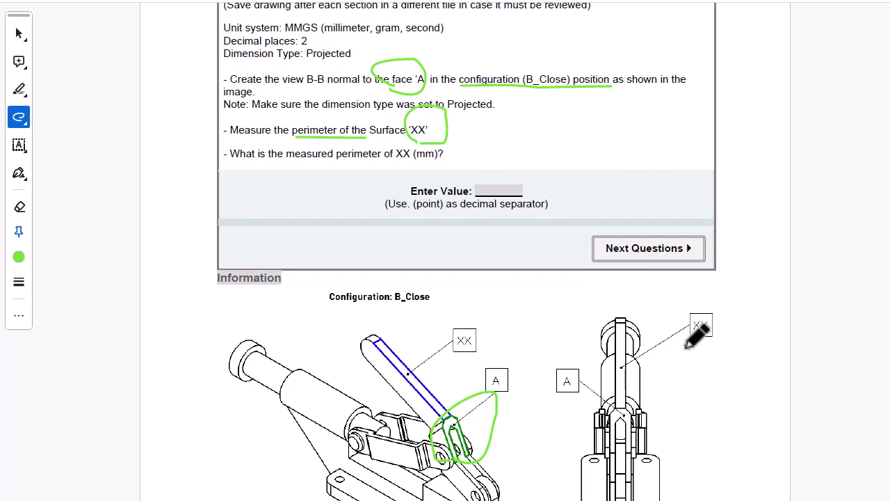
mouse_move(686, 347)
left_mouse_down()
mouse_move(711, 294)
mouse_move(673, 351)
left_mouse_up()
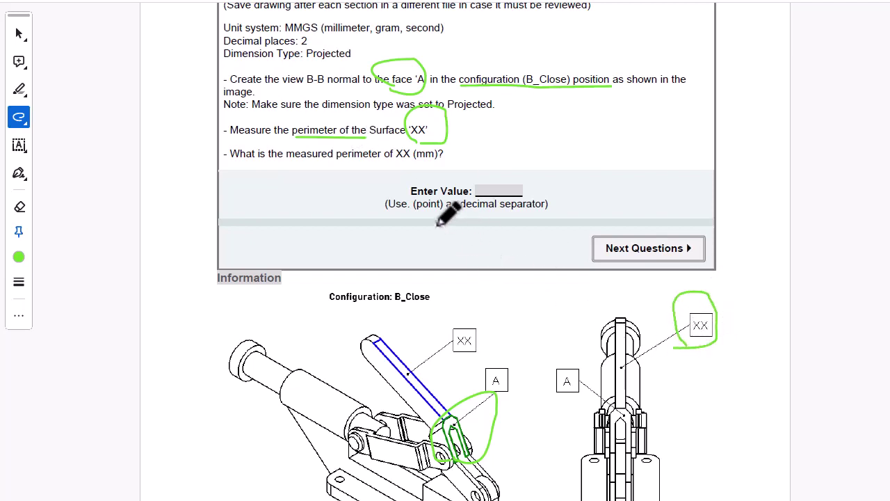
scroll(436, 224, "up", 1)
left_click_drag(305, 126, 351, 126)
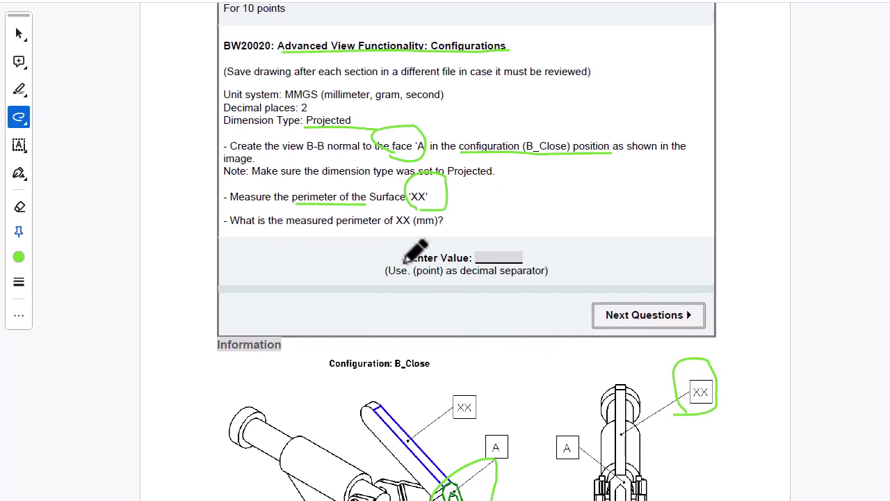
scroll(405, 262, "down", 1)
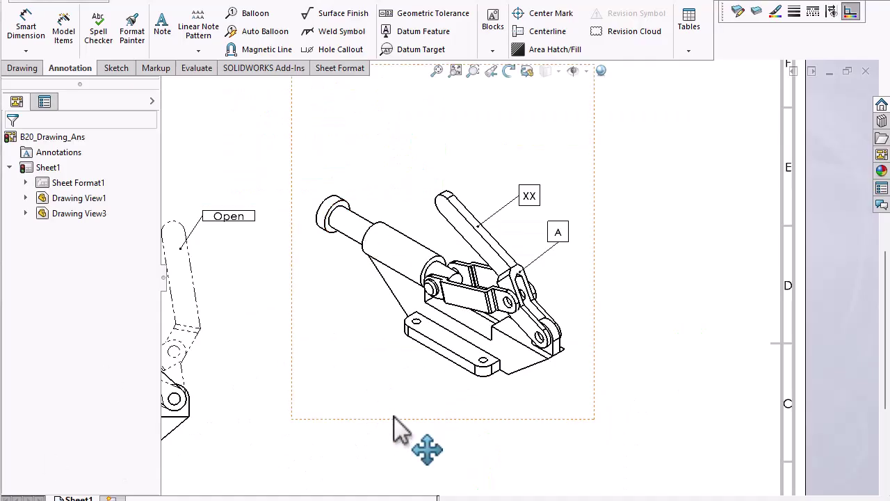
left_click(393, 416)
left_click(110, 187)
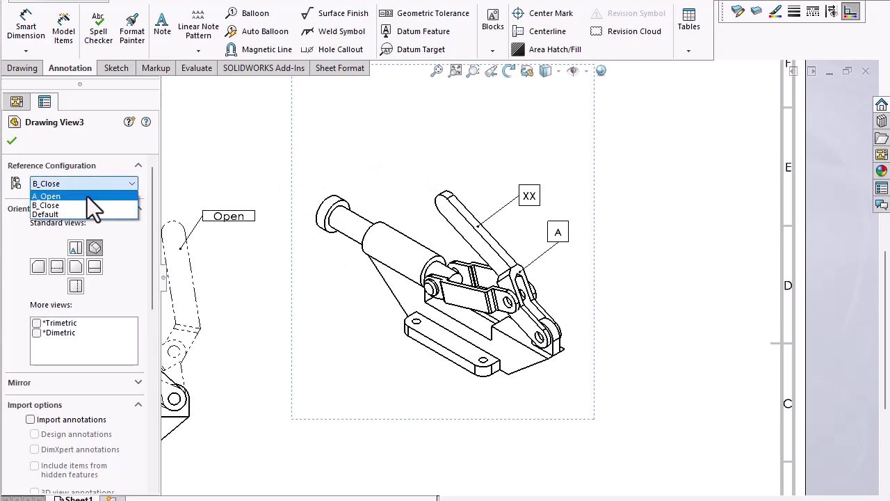
left_click(66, 207)
left_click(12, 142)
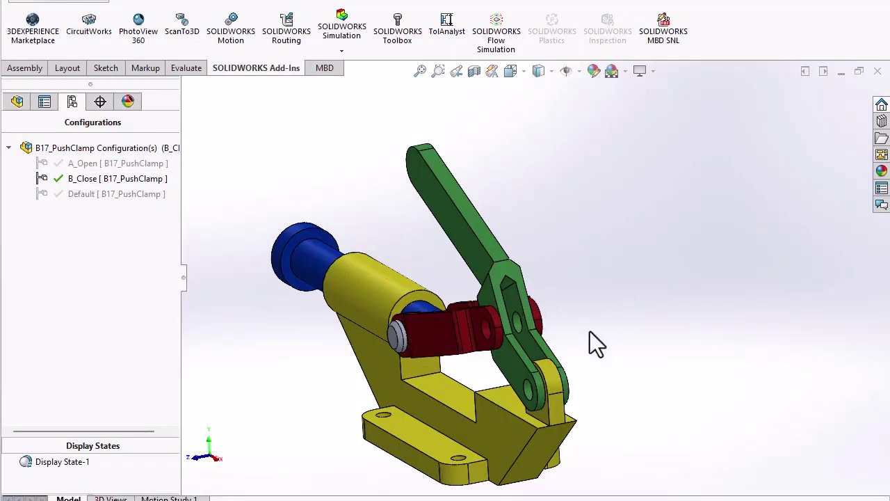
middle_click_drag(590, 331, 590, 383)
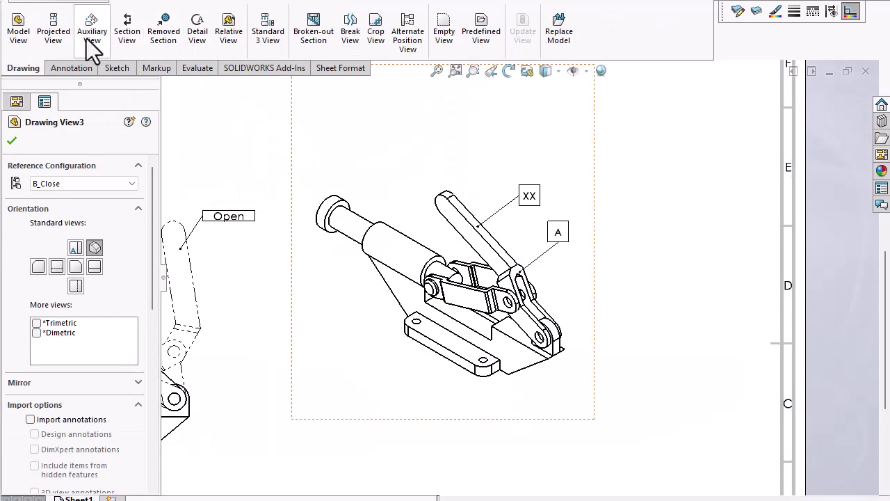
- Place a B_Close relative view right of the isometric view, with face A as Front and the link side face as Right
left_click(220, 38)
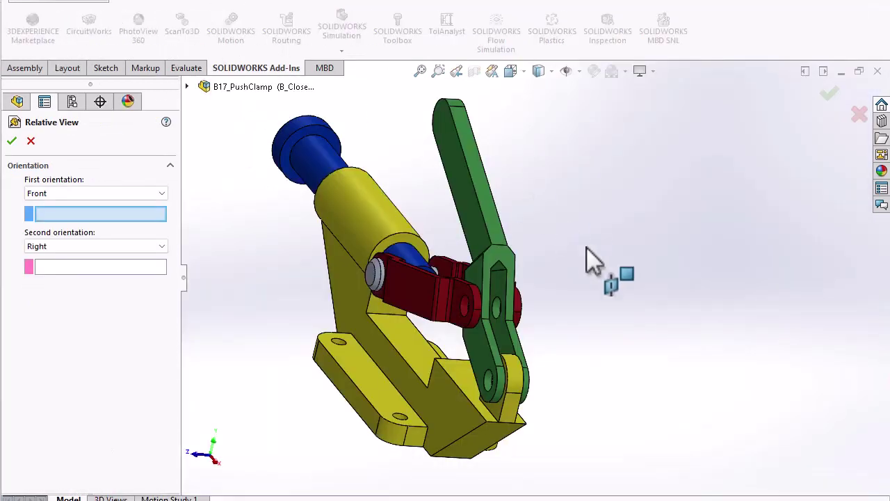
left_click(71, 103)
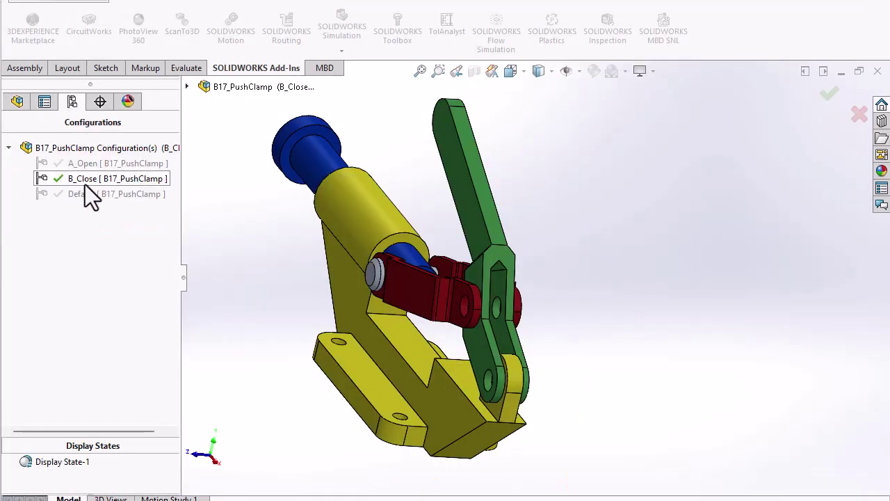
left_click(41, 105)
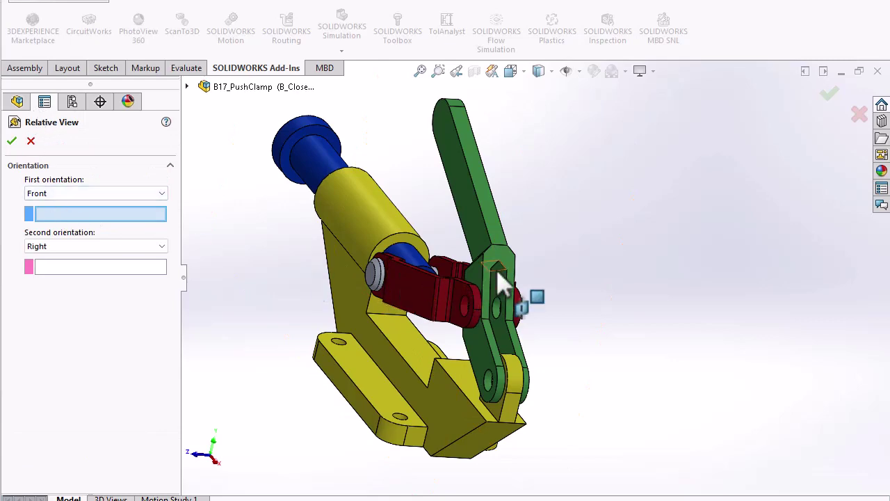
left_click(518, 268)
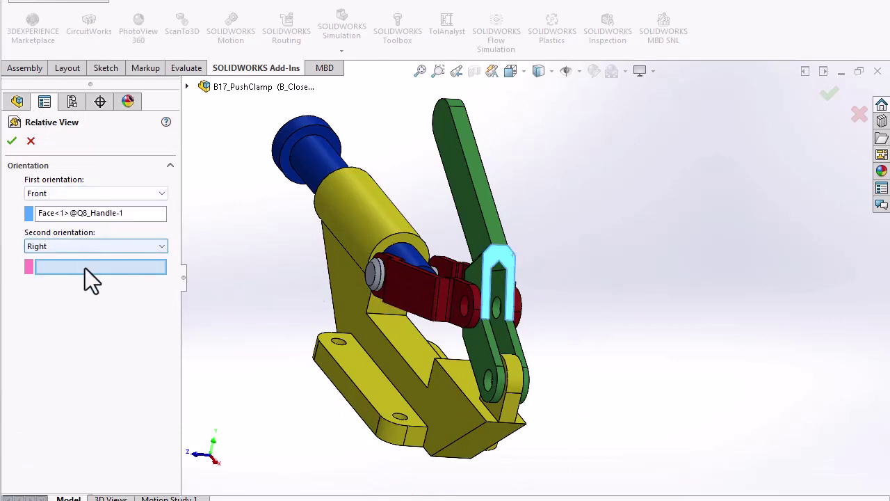
middle_click_drag(632, 318, 482, 294)
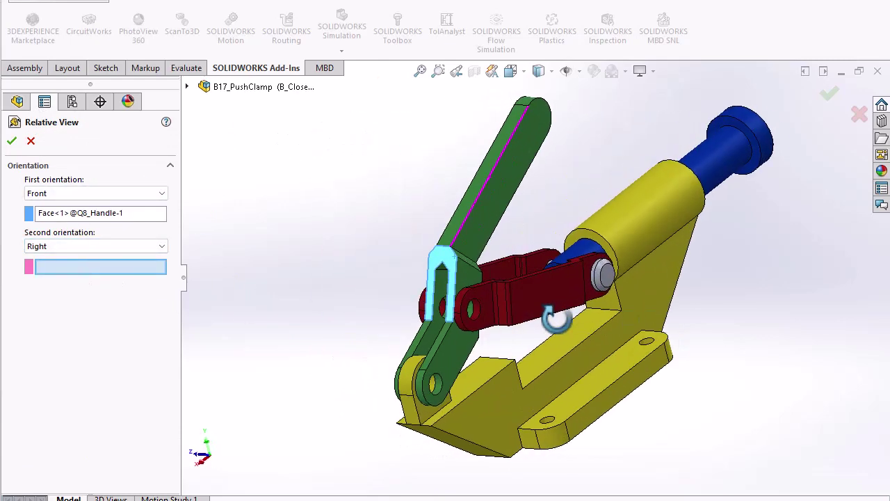
left_click(475, 282)
left_click(12, 141)
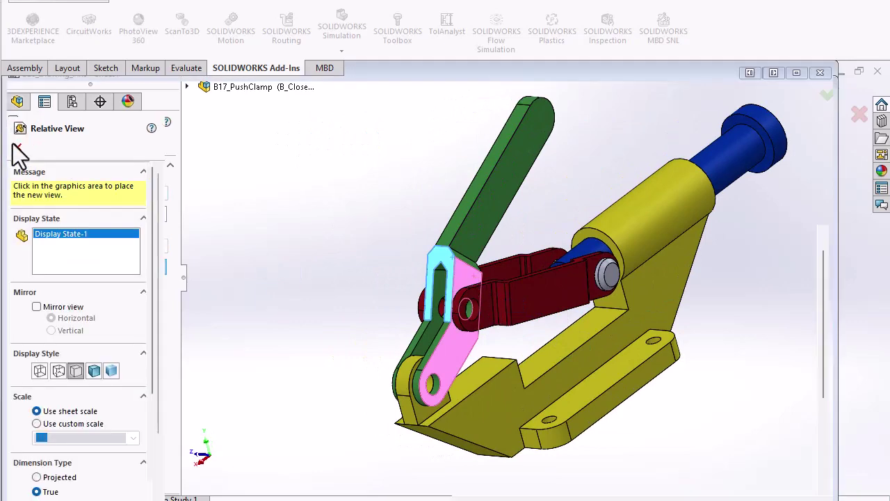
left_click(665, 223)
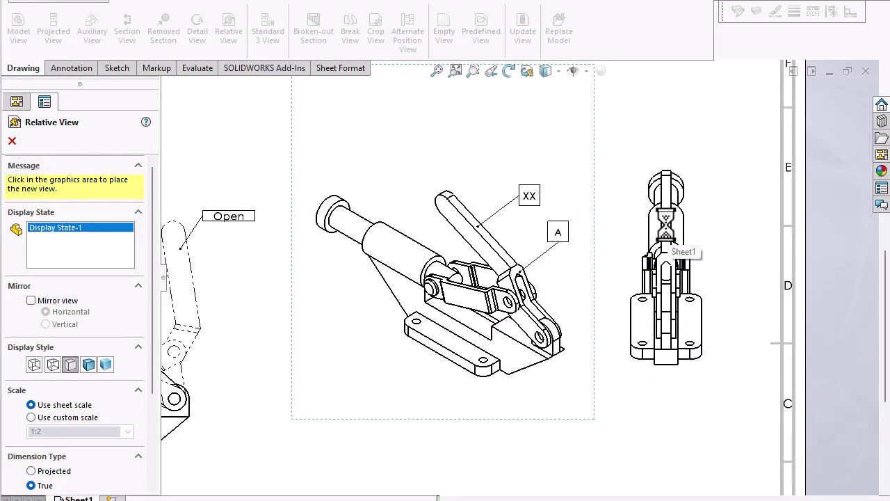
- Measure face XX in Drawing View4: perimeter 183.21 mm, area 668.86 mm^2
scroll(695, 224, "down", 3)
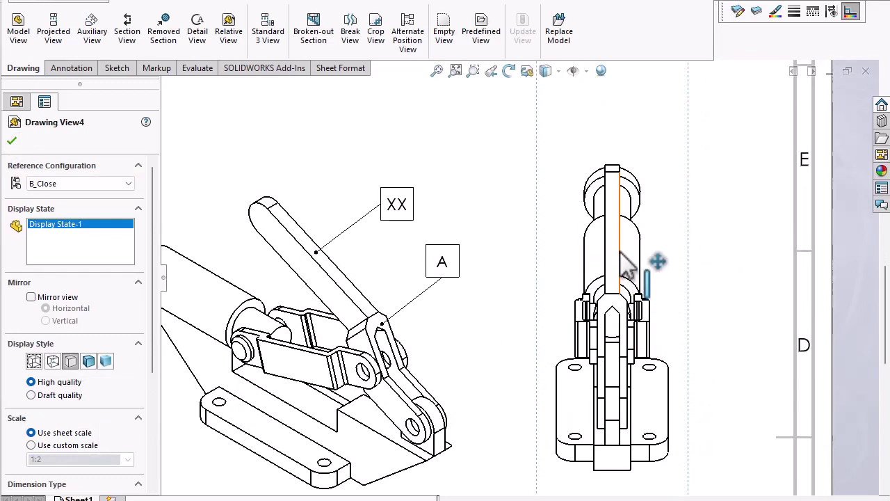
left_click(191, 68)
left_click(63, 38)
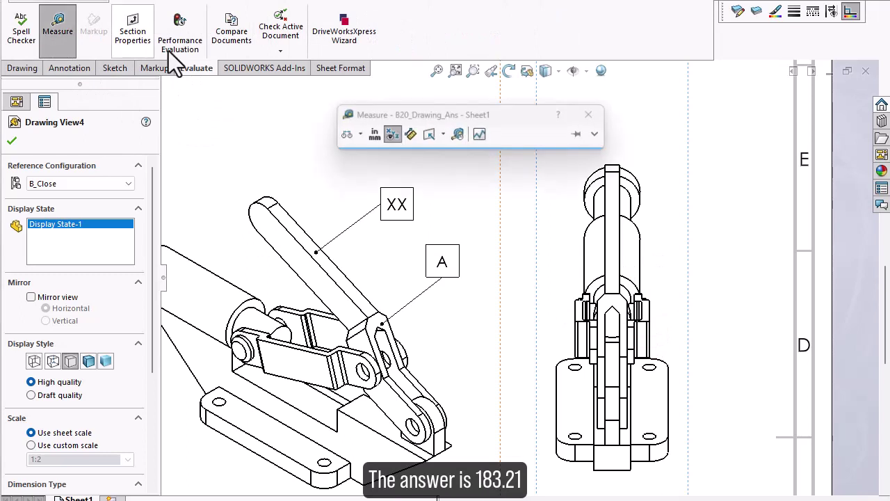
left_click(613, 204)
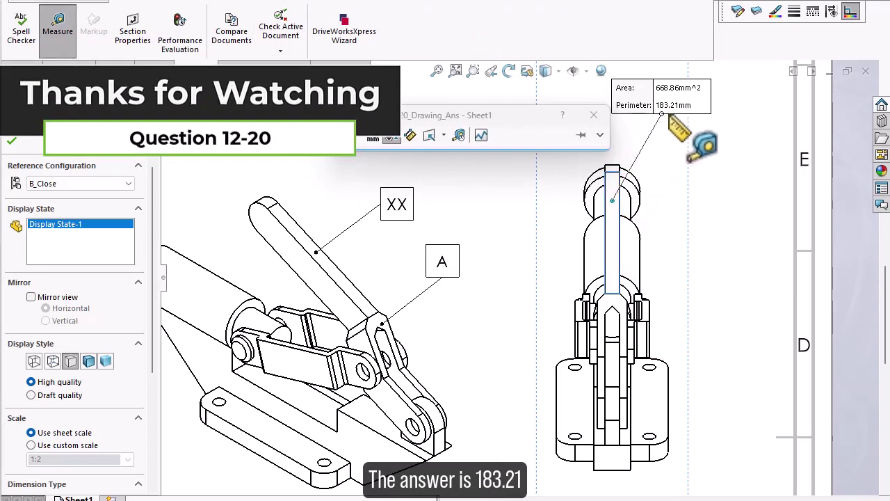